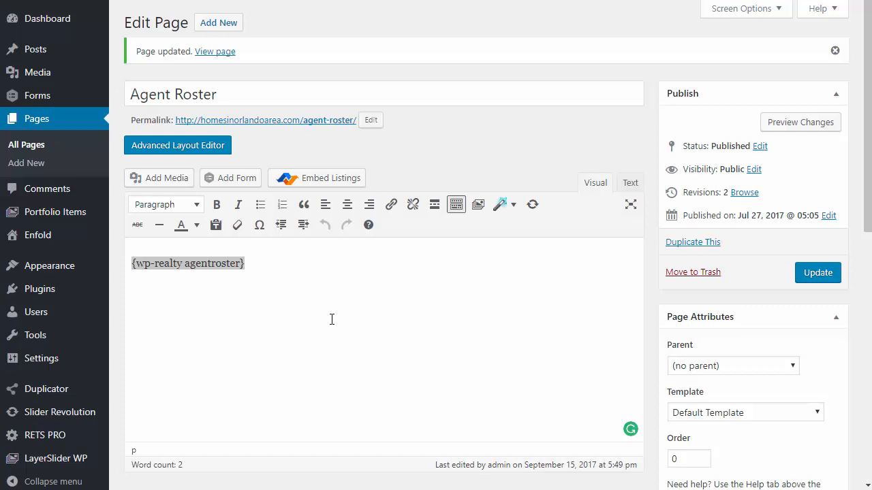
- Highlight the Agent Roster page title and its {wp-realty agentroster} shortcode in the page editor
{"action": "left_click", "coordinate": [275, 316]}
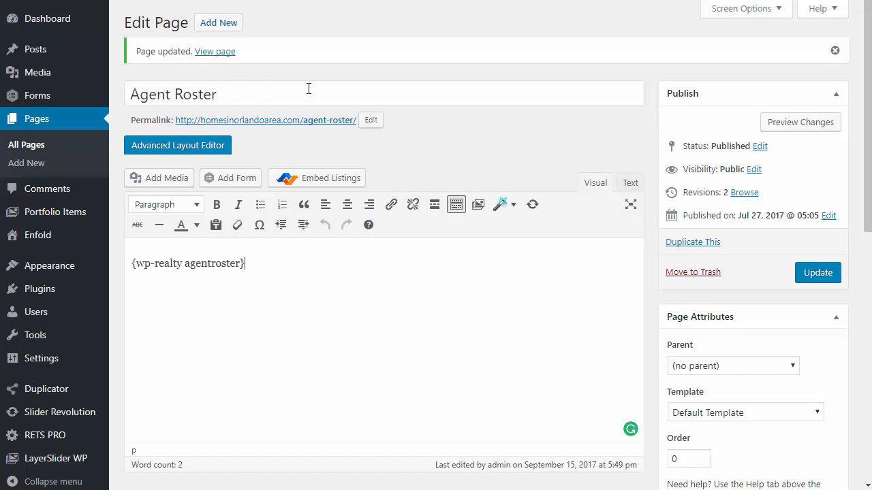
{"action": "left_click_drag", "start_coordinate": [235, 92], "coordinate": [121, 90]}
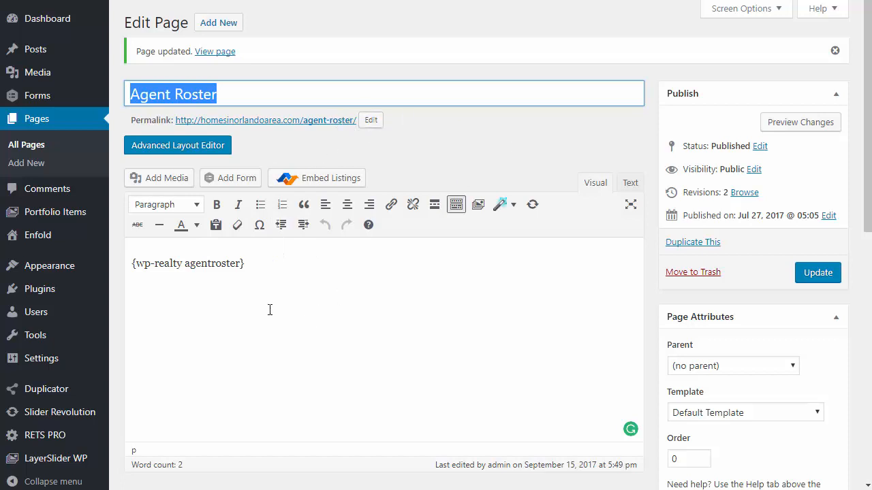
{"action": "left_click", "coordinate": [290, 272]}
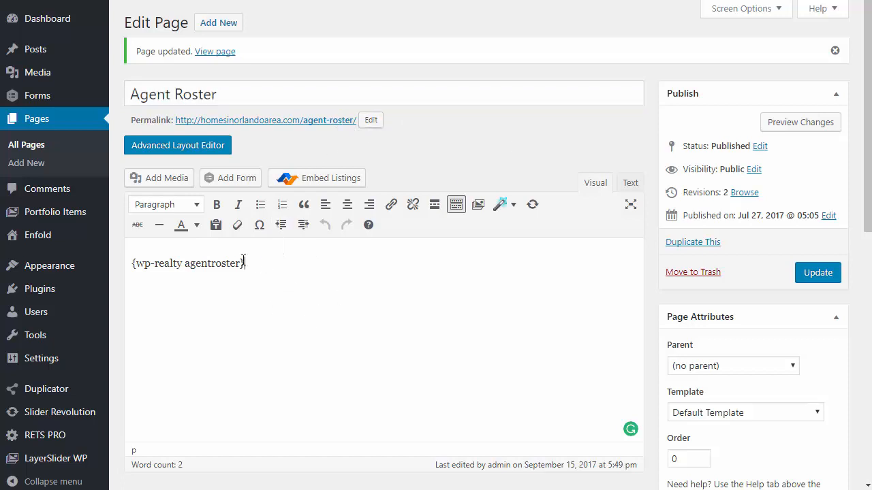
{"action": "left_click_drag", "start_coordinate": [244, 263], "coordinate": [132, 263]}
{"action": "left_click", "coordinate": [307, 312]}
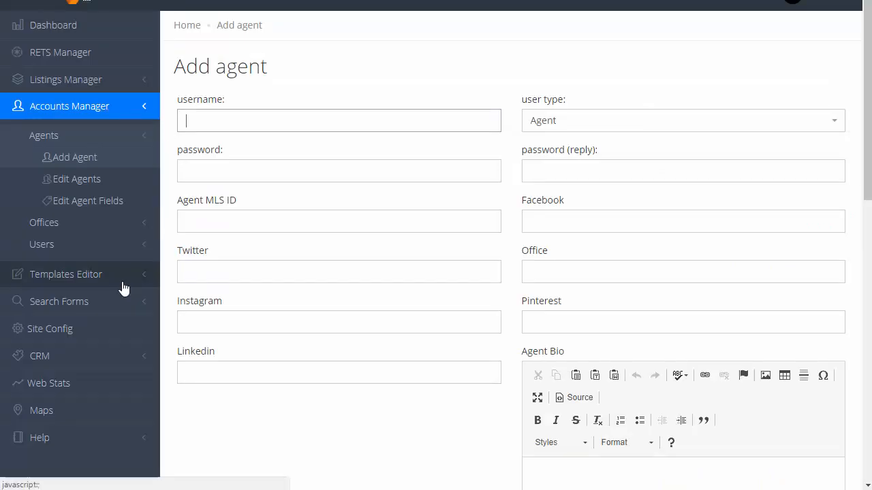
- Open the Shortcode Library under Help in the WPR4x RETS PRO sidebar
{"action": "scroll", "coordinate": [122, 287], "scroll_direction": "down", "scroll_amount": 3}
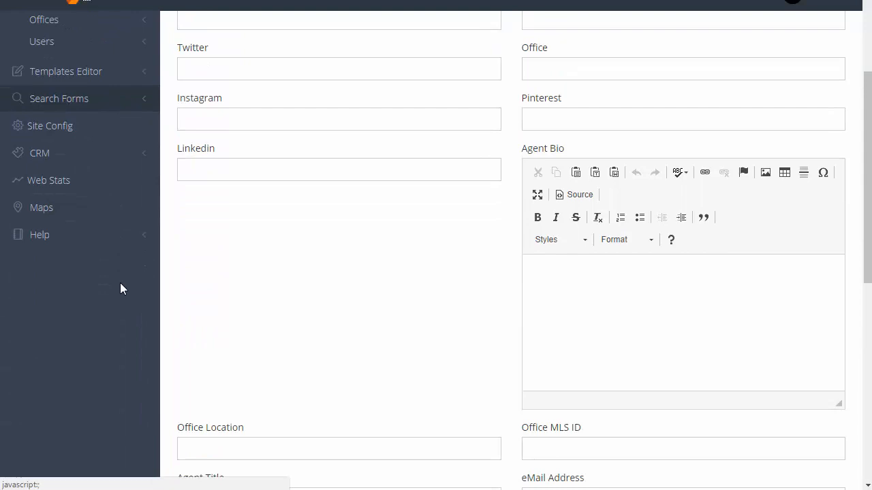
{"action": "scroll", "coordinate": [120, 289], "scroll_direction": "down", "scroll_amount": 1}
{"action": "left_click", "coordinate": [39, 169]}
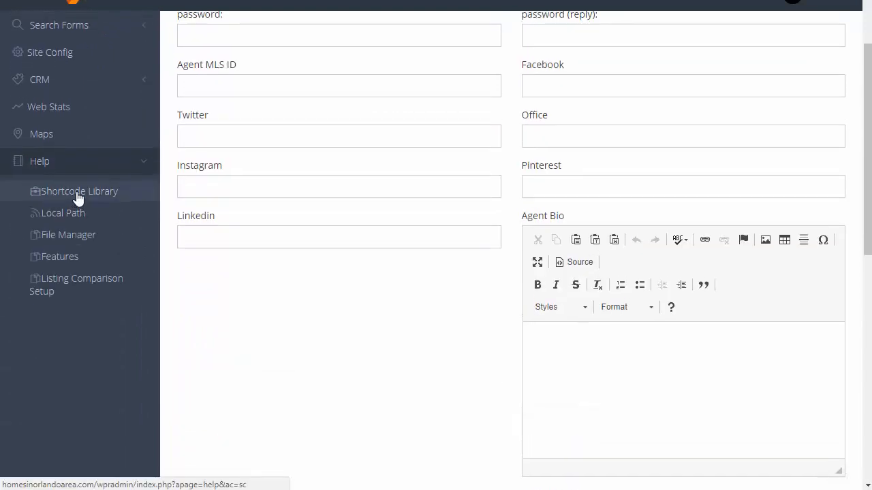
{"action": "left_click", "coordinate": [78, 197]}
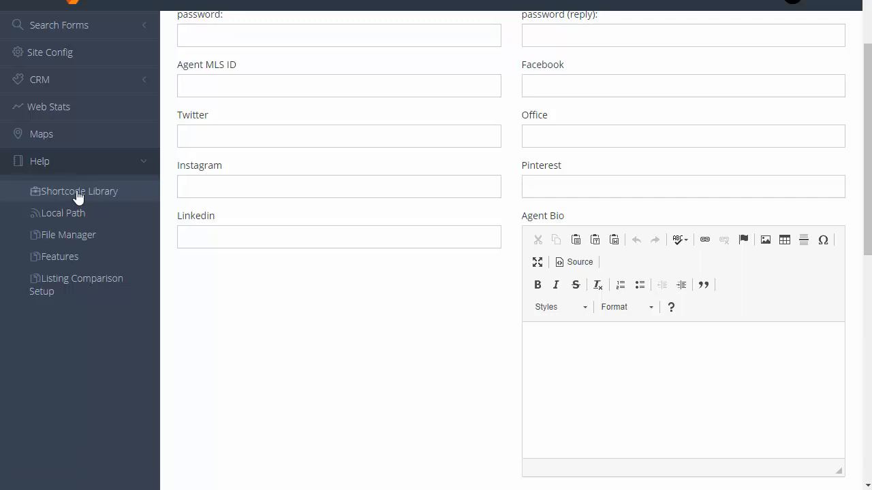
- Highlight the listing and agent shortcodes: {wp-realty register}, {wp-realty myaccount} and {wp-realty agentroster}
{"action": "left_click_drag", "start_coordinate": [666, 181], "coordinate": [570, 128]}
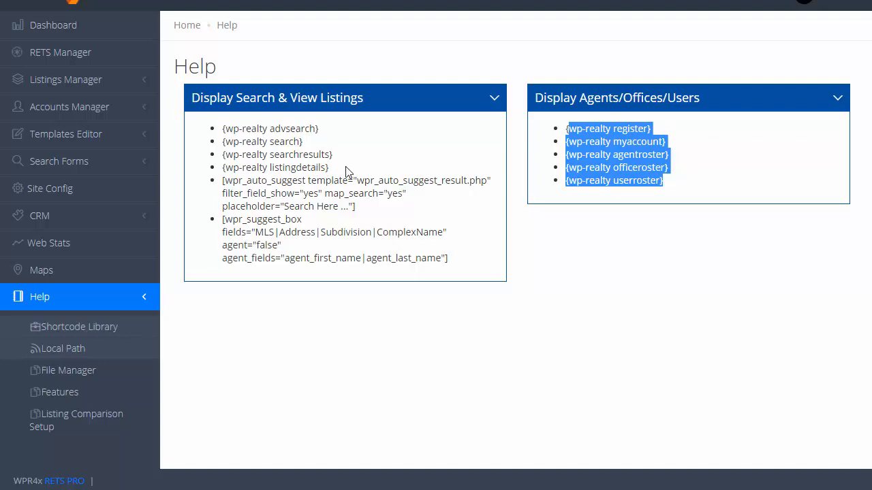
{"action": "left_click_drag", "start_coordinate": [337, 226], "coordinate": [210, 129]}
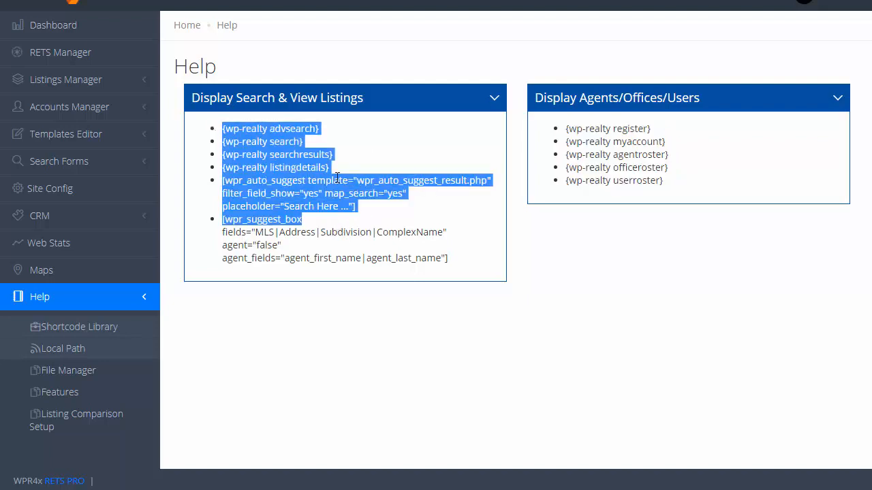
{"action": "left_click", "coordinate": [704, 164]}
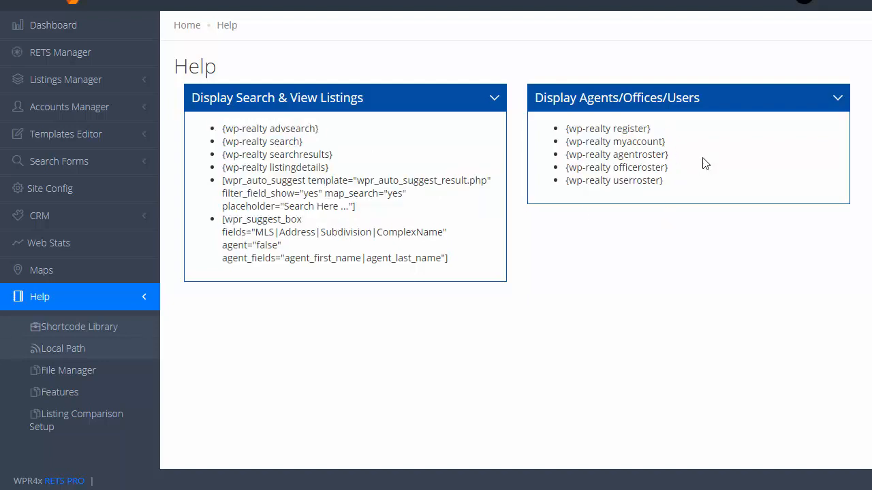
{"action": "left_click_drag", "start_coordinate": [659, 128], "coordinate": [571, 134]}
{"action": "left_click_drag", "start_coordinate": [667, 142], "coordinate": [566, 143]}
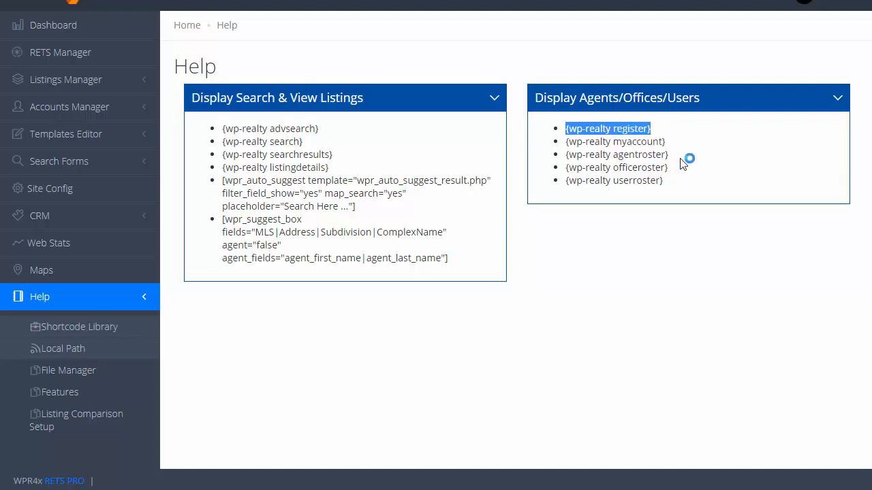
{"action": "left_click_drag", "start_coordinate": [669, 154], "coordinate": [566, 155]}
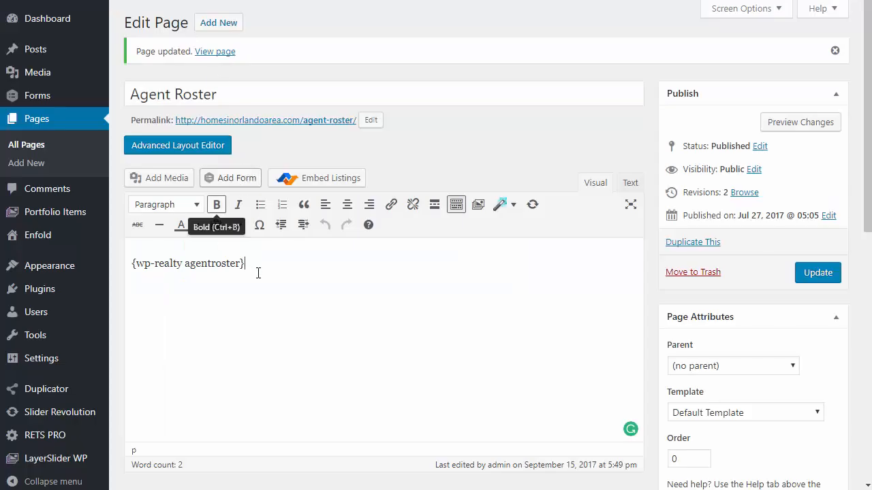
{"action": "scroll", "coordinate": [269, 270], "scroll_direction": "down", "scroll_amount": 2}
{"action": "scroll", "coordinate": [269, 270], "scroll_direction": "down", "scroll_amount": 4}
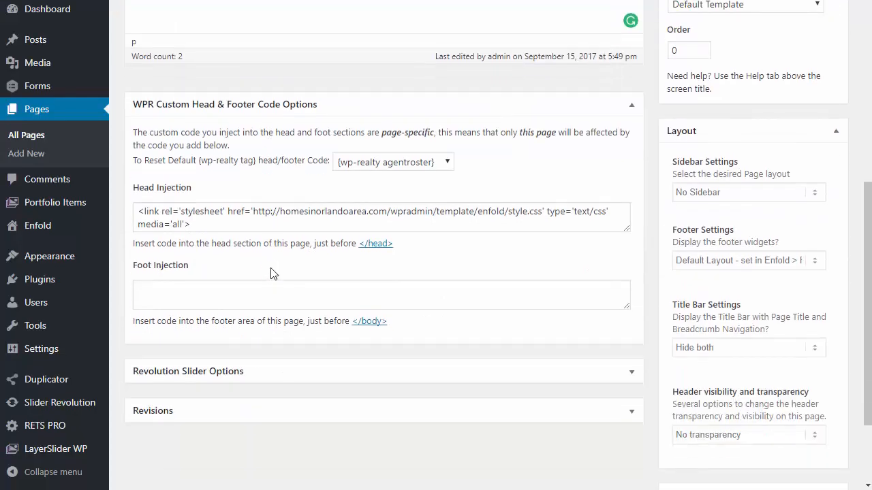
{"action": "left_click", "coordinate": [417, 165]}
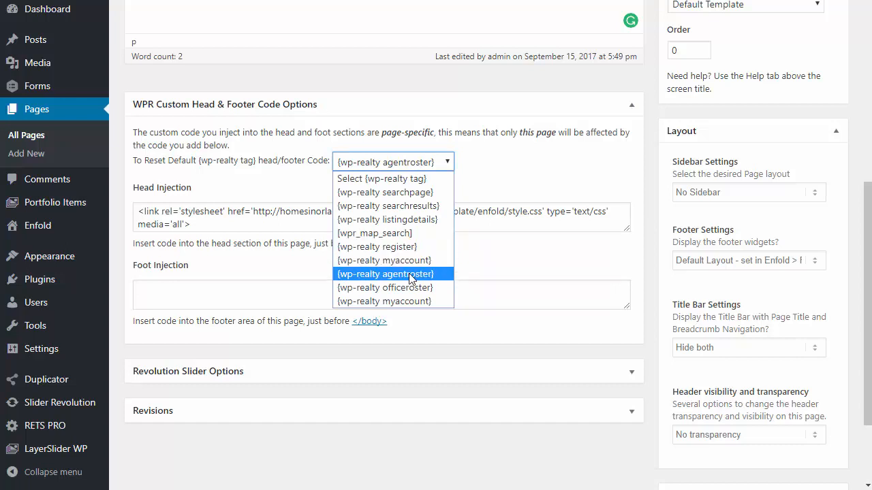
{"action": "left_click", "coordinate": [403, 236]}
{"action": "scroll", "coordinate": [423, 221], "scroll_direction": "down", "scroll_amount": 2}
{"action": "scroll", "coordinate": [423, 220], "scroll_direction": "down", "scroll_amount": 6}
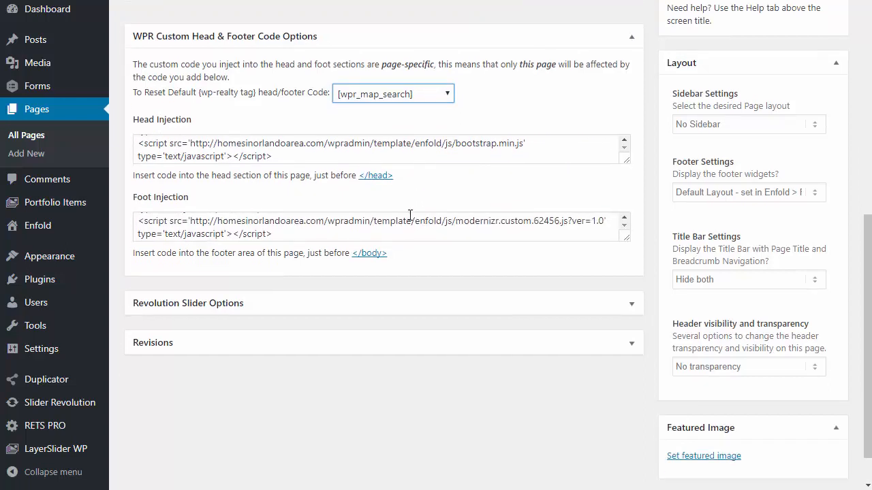
{"action": "scroll", "coordinate": [409, 219], "scroll_direction": "up", "scroll_amount": 3}
{"action": "scroll", "coordinate": [409, 219], "scroll_direction": "up", "scroll_amount": 5}
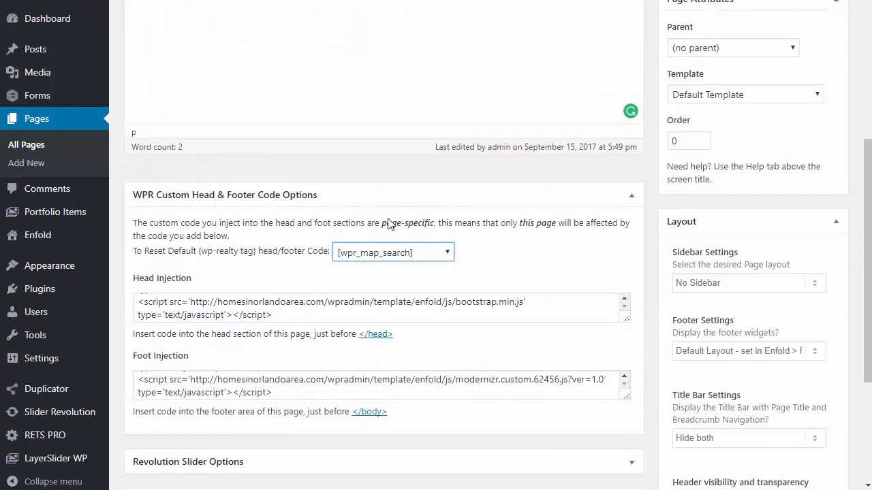
{"action": "scroll", "coordinate": [402, 246], "scroll_direction": "down", "scroll_amount": 2}
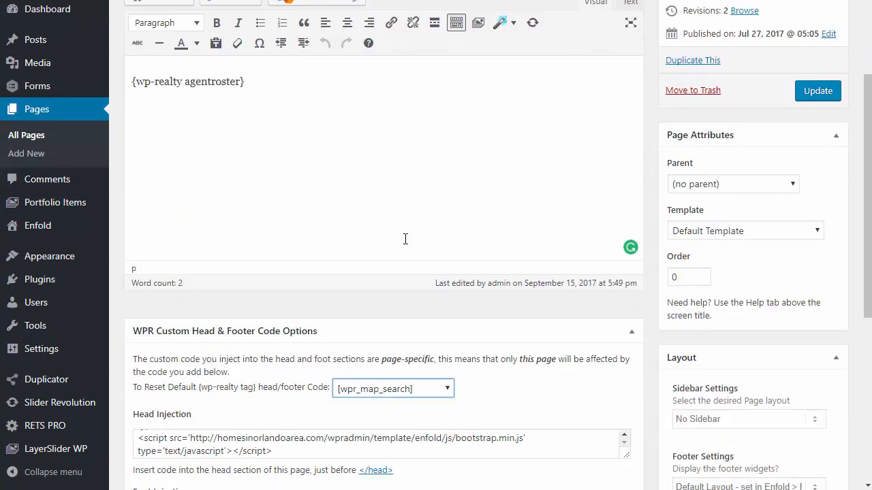
{"action": "scroll", "coordinate": [377, 123], "scroll_direction": "down", "scroll_amount": 2}
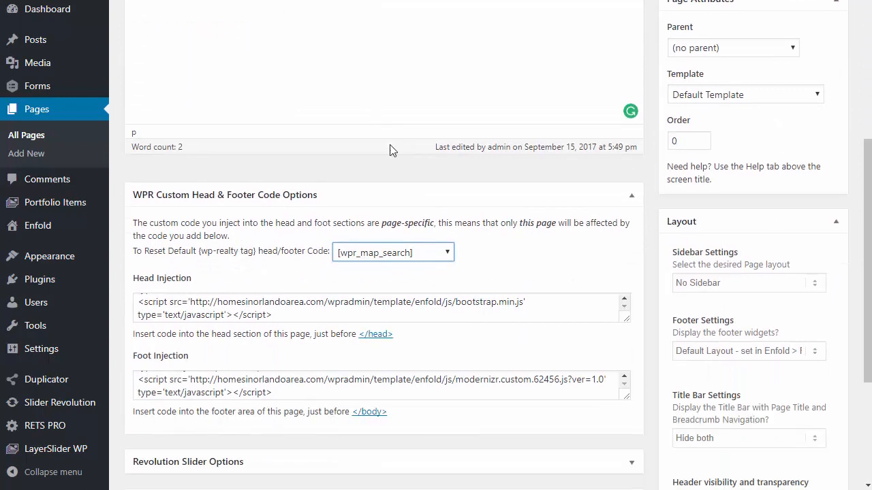
{"action": "left_click", "coordinate": [390, 252]}
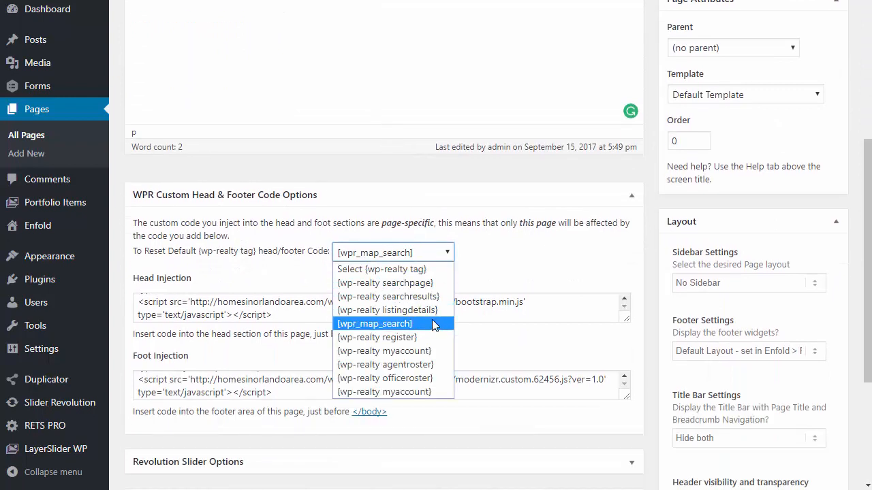
{"action": "left_click", "coordinate": [429, 365]}
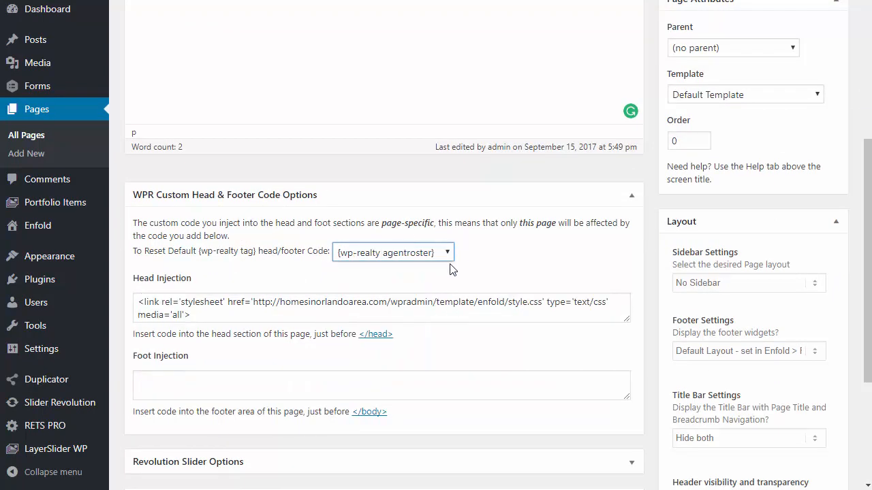
{"action": "scroll", "coordinate": [654, 235], "scroll_direction": "up", "scroll_amount": 5}
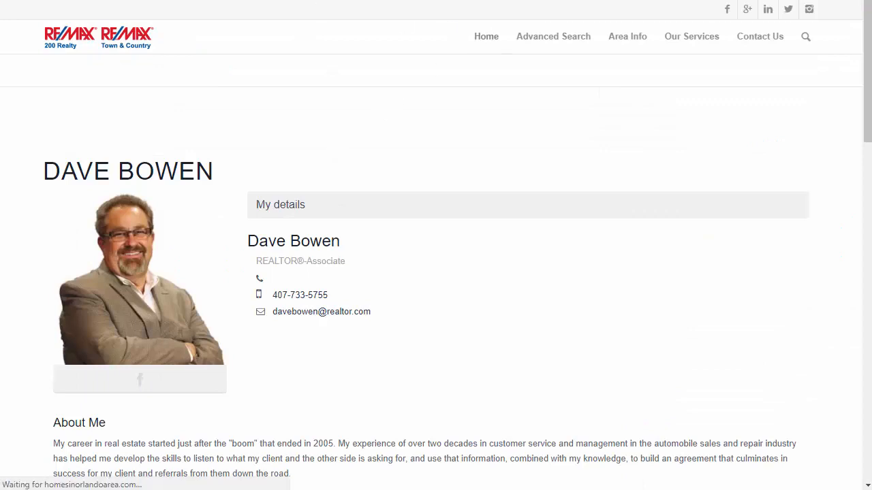
- Return to the agent roster, then scroll through the agent profile's bio, map and listings
{"action": "key", "text": "alt+Left"}
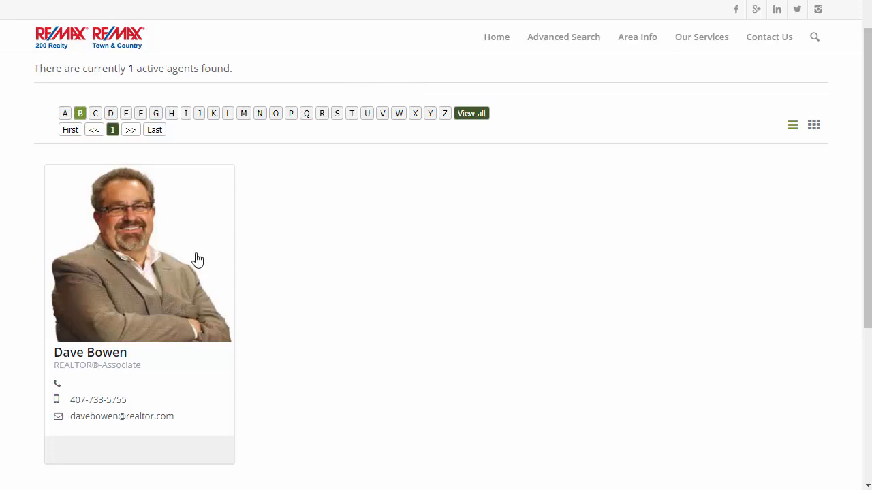
{"action": "scroll", "coordinate": [195, 258], "scroll_direction": "down", "scroll_amount": 1}
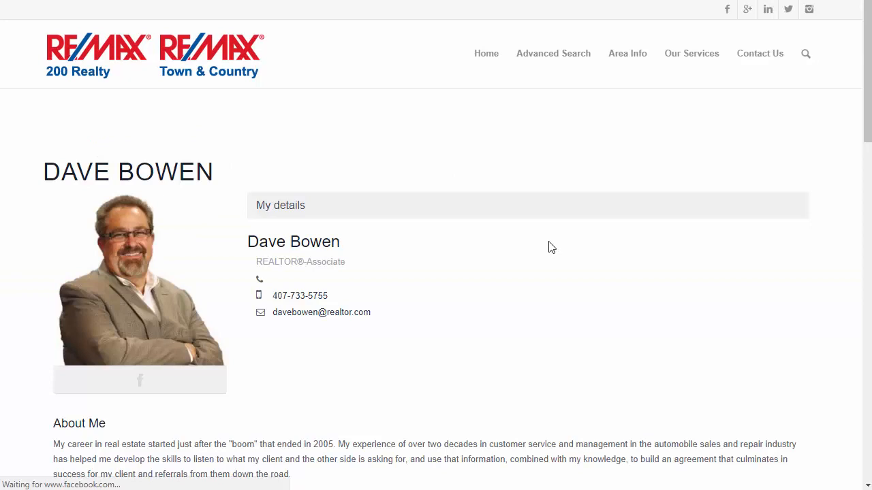
{"action": "scroll", "coordinate": [549, 247], "scroll_direction": "down", "scroll_amount": 5}
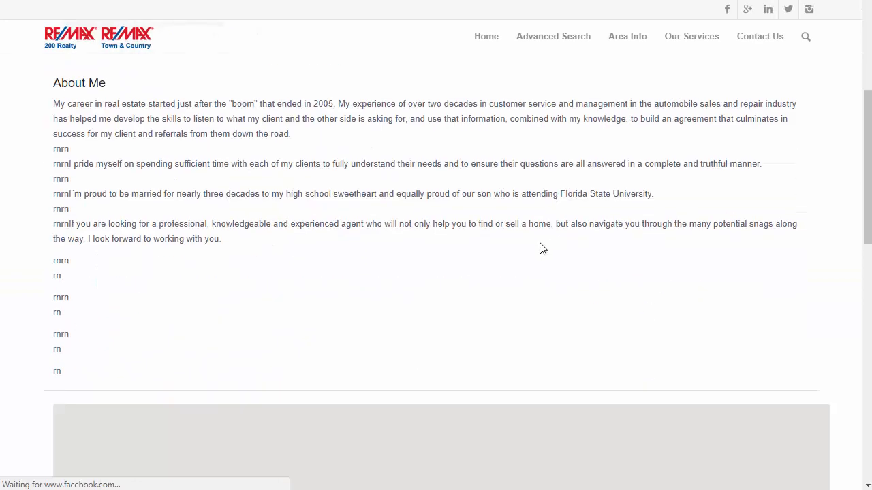
{"action": "scroll", "coordinate": [449, 132], "scroll_direction": "down", "scroll_amount": 5}
{"action": "scroll", "coordinate": [354, 85], "scroll_direction": "down", "scroll_amount": 1}
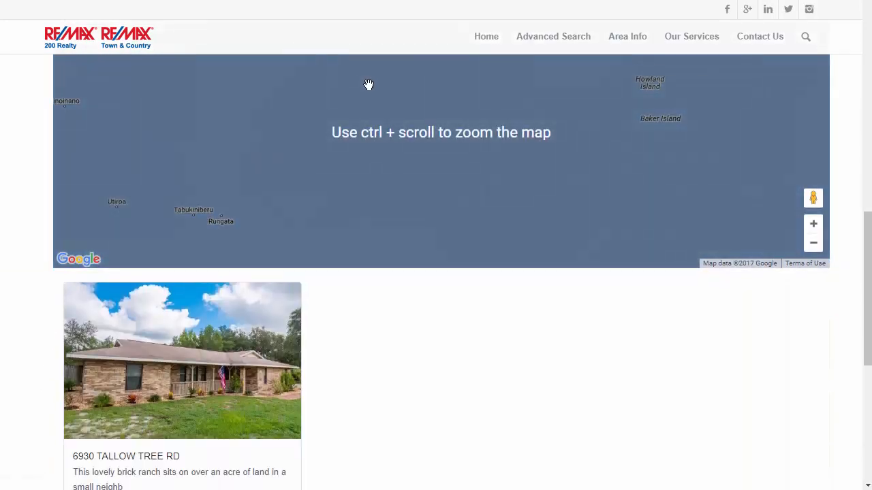
{"action": "scroll", "coordinate": [600, 195], "scroll_direction": "down", "scroll_amount": 3}
{"action": "scroll", "coordinate": [599, 195], "scroll_direction": "down", "scroll_amount": 1}
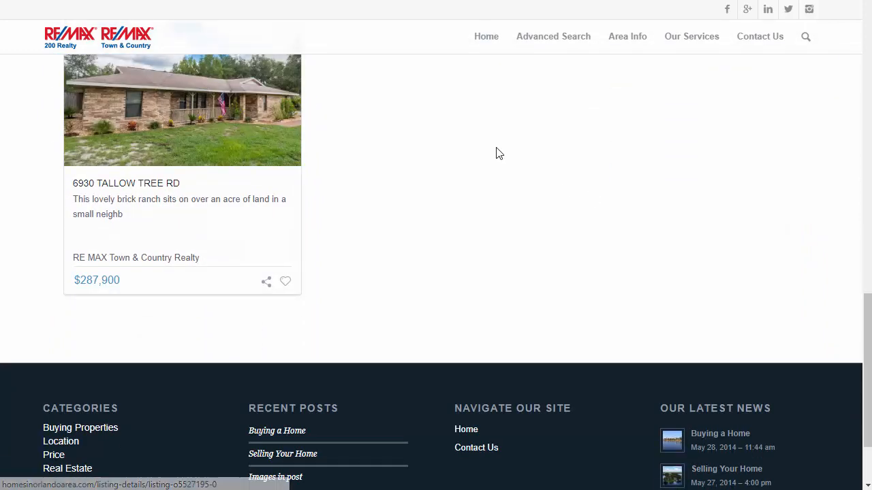
{"action": "scroll", "coordinate": [493, 152], "scroll_direction": "up", "scroll_amount": 10}
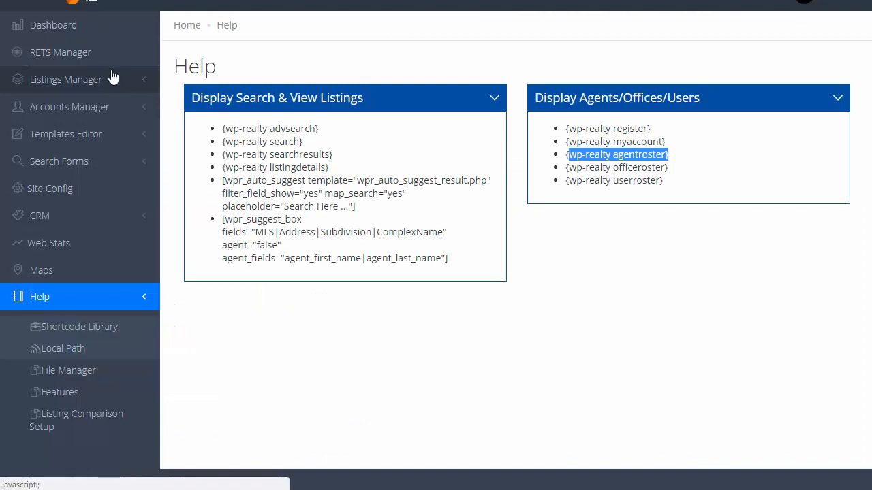
- Expand Accounts Manager and its Agents options in the sidebar
{"action": "left_click", "coordinate": [104, 108]}
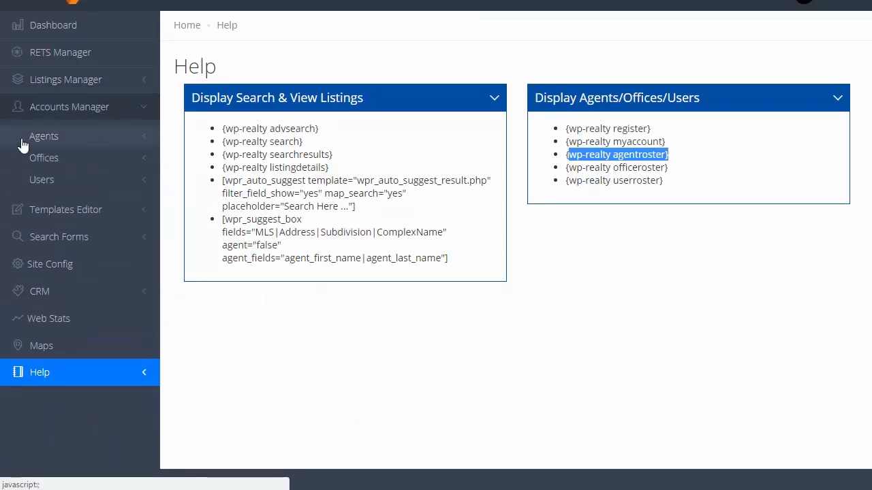
{"action": "left_click", "coordinate": [43, 138]}
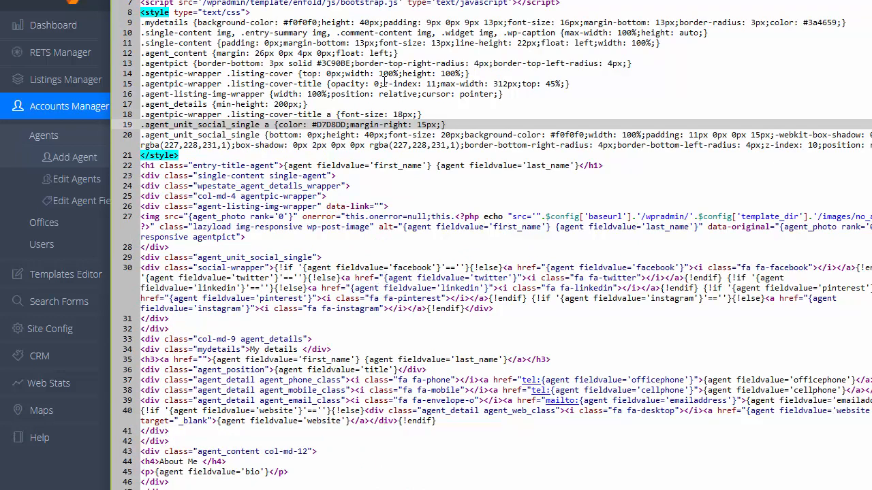
- Scroll to line 56 and select the whole listings map shortcode
{"action": "scroll", "coordinate": [398, 94], "scroll_direction": "down", "scroll_amount": 6}
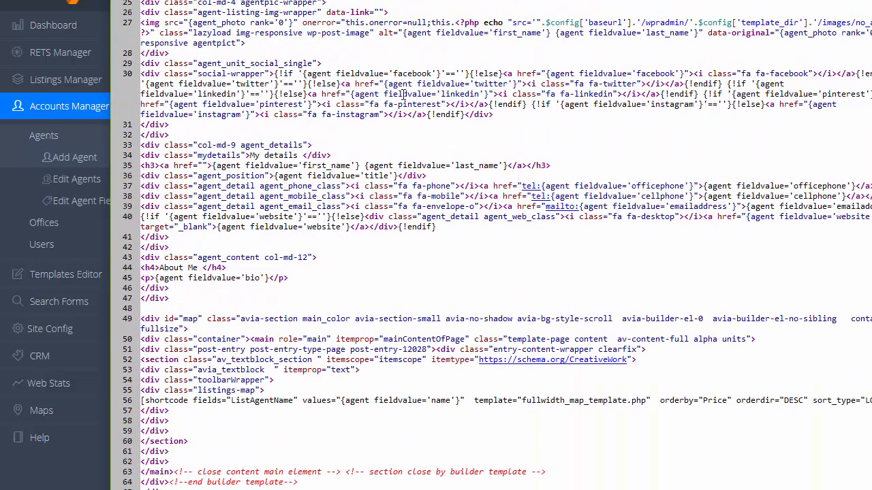
{"action": "scroll", "coordinate": [405, 94], "scroll_direction": "down", "scroll_amount": 1}
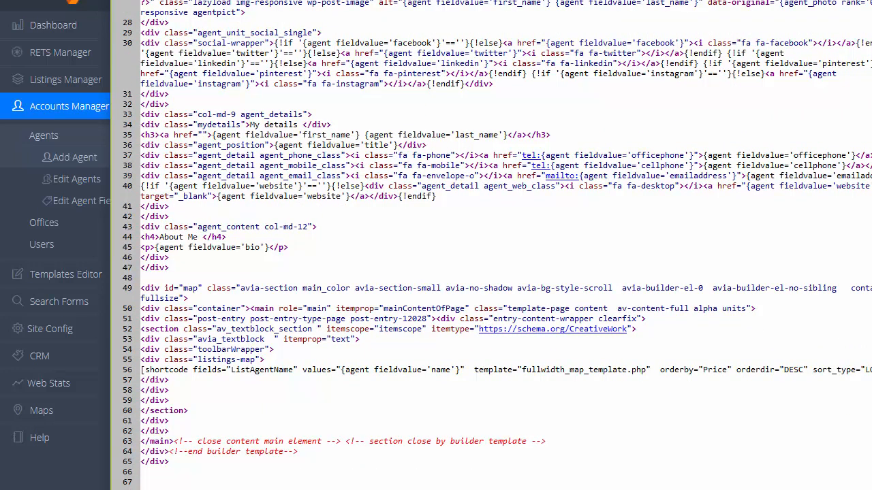
{"action": "left_click", "coordinate": [467, 370]}
{"action": "left_click_drag", "start_coordinate": [869, 370], "coordinate": [143, 370]}
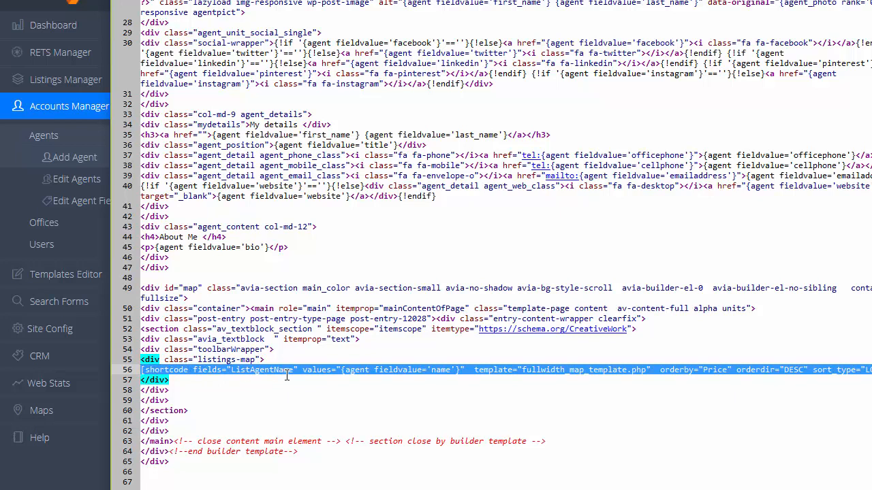
{"action": "left_click", "coordinate": [312, 389]}
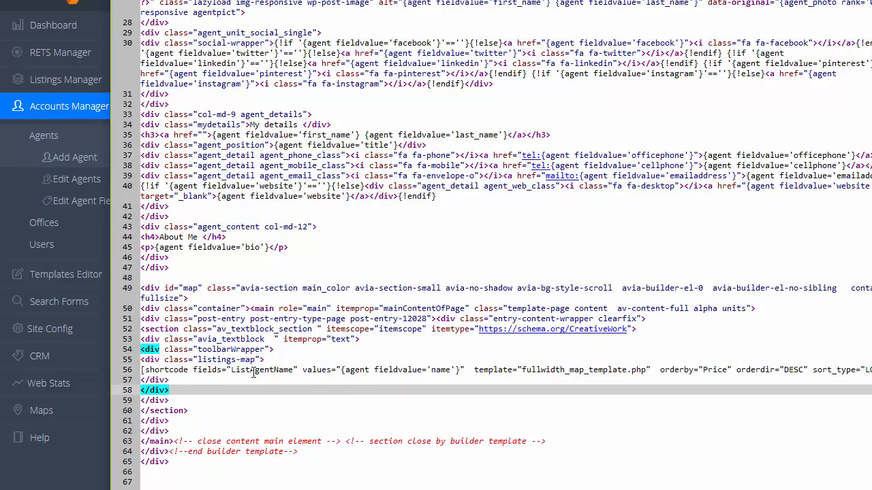
- Select the agent name field on line 56, then last_name and first_name on line 35
{"action": "left_click_drag", "start_coordinate": [341, 370], "coordinate": [463, 370]}
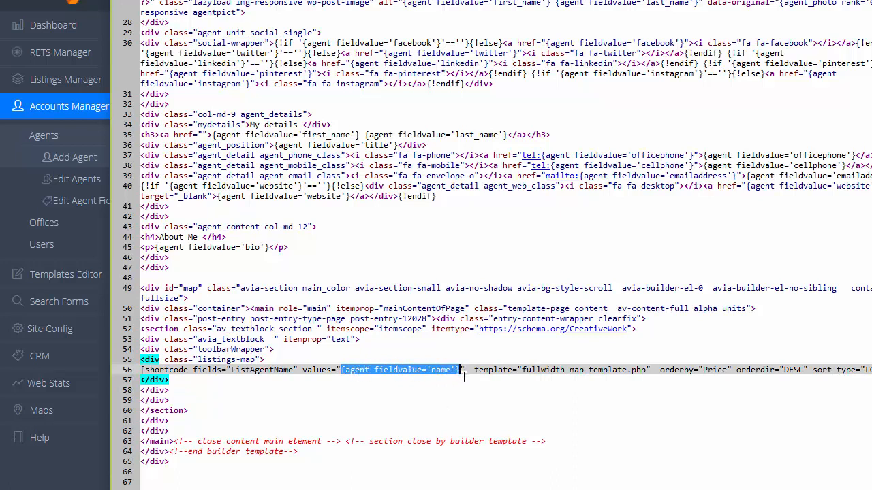
{"action": "left_click", "coordinate": [444, 370]}
{"action": "double_click", "coordinate": [441, 370]}
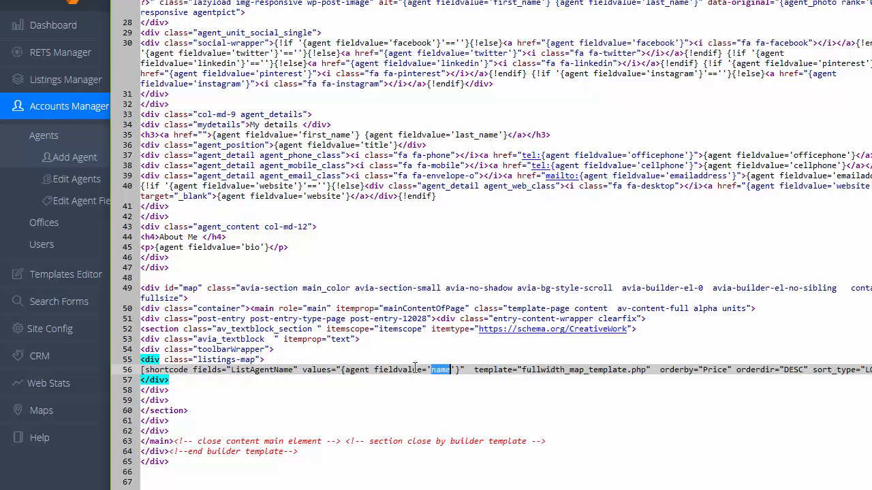
{"action": "double_click", "coordinate": [485, 134]}
{"action": "left_click_drag", "start_coordinate": [362, 134], "coordinate": [219, 134]}
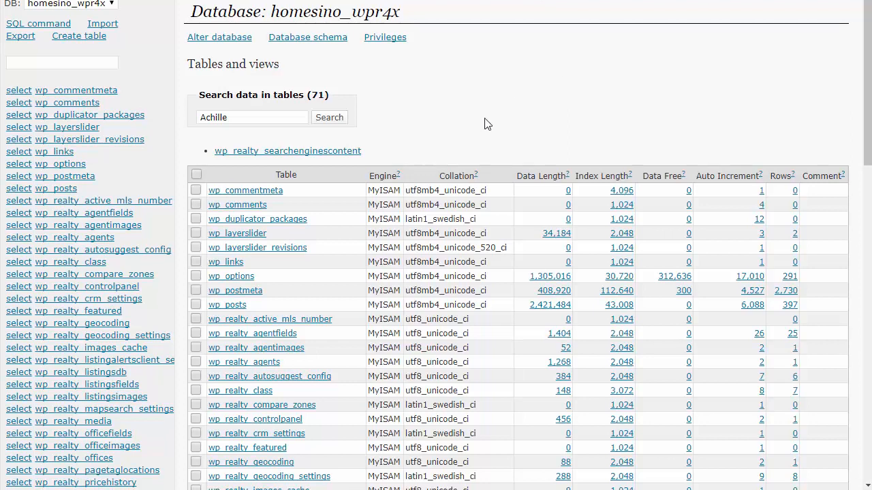
- Open wp_realty_listingsdb in Adminer and browse its rows with Select data
{"action": "scroll", "coordinate": [486, 123], "scroll_direction": "down", "scroll_amount": 3}
{"action": "scroll", "coordinate": [402, 129], "scroll_direction": "down", "scroll_amount": 2}
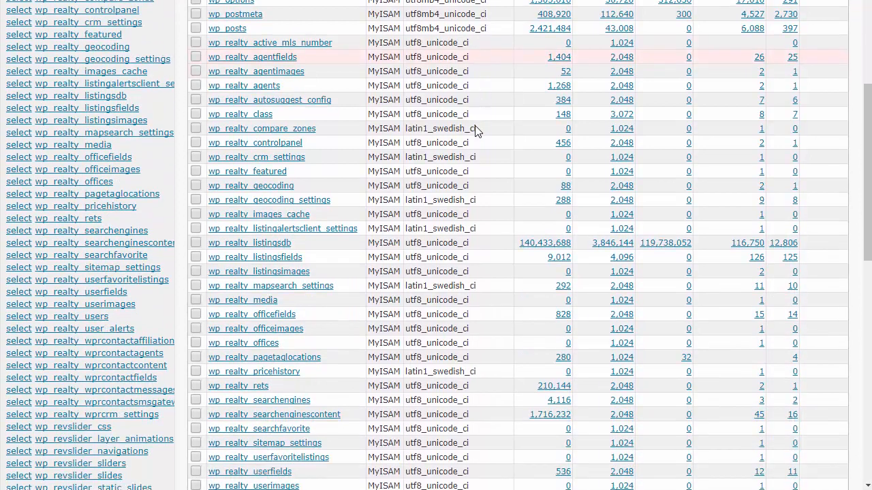
{"action": "left_click", "coordinate": [264, 182]}
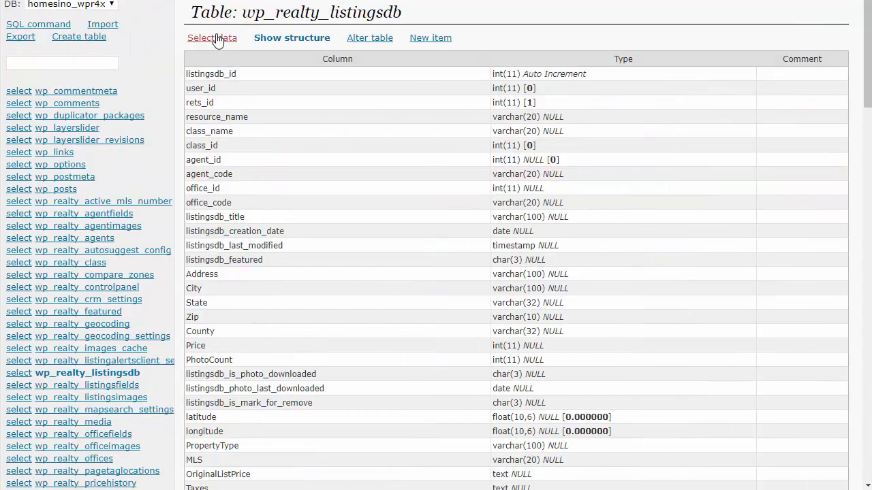
{"action": "left_click", "coordinate": [216, 39]}
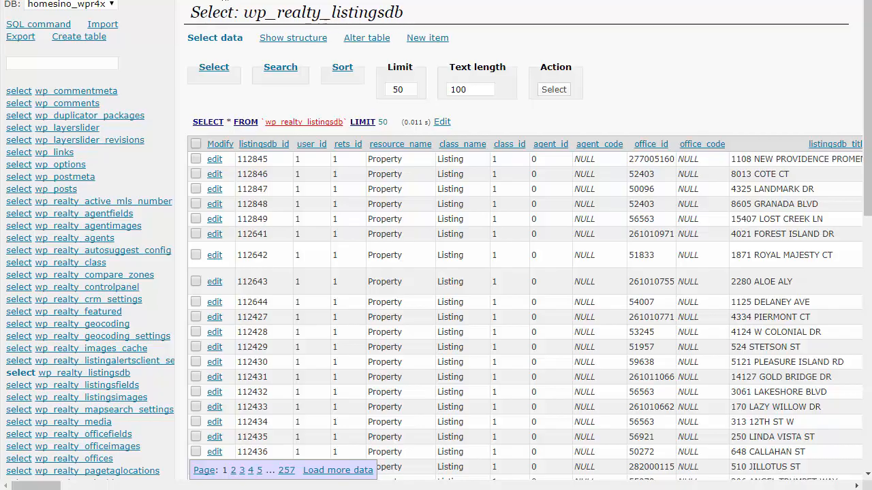
{"action": "left_click", "coordinate": [225, 1]}
- Reopen wp_realty_listingsdb from the database overview and show its listing rows
{"action": "left_click", "coordinate": [337, 0]}
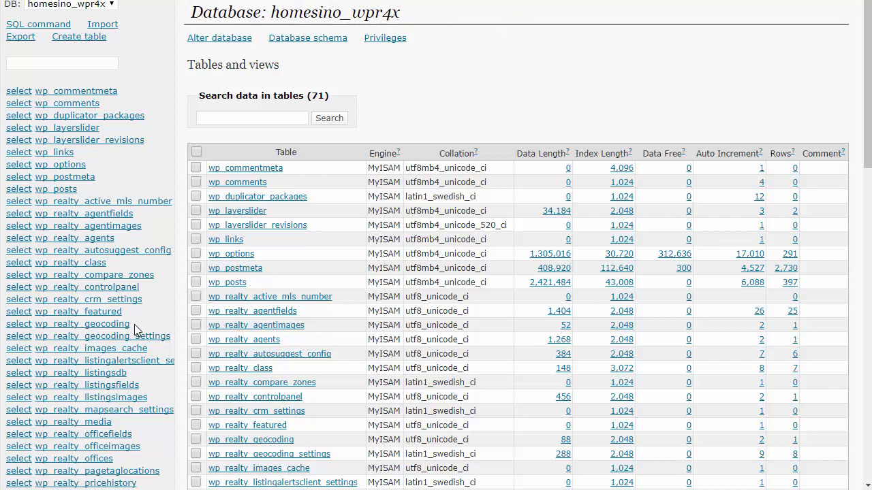
{"action": "scroll", "coordinate": [128, 205], "scroll_direction": "down", "scroll_amount": 1}
{"action": "scroll", "coordinate": [128, 206], "scroll_direction": "down", "scroll_amount": 3}
{"action": "left_click", "coordinate": [111, 171]}
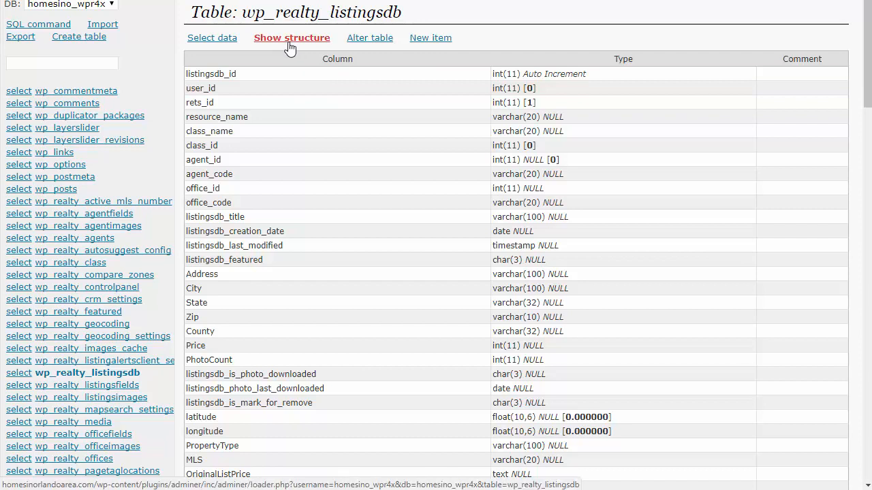
{"action": "left_click", "coordinate": [221, 45]}
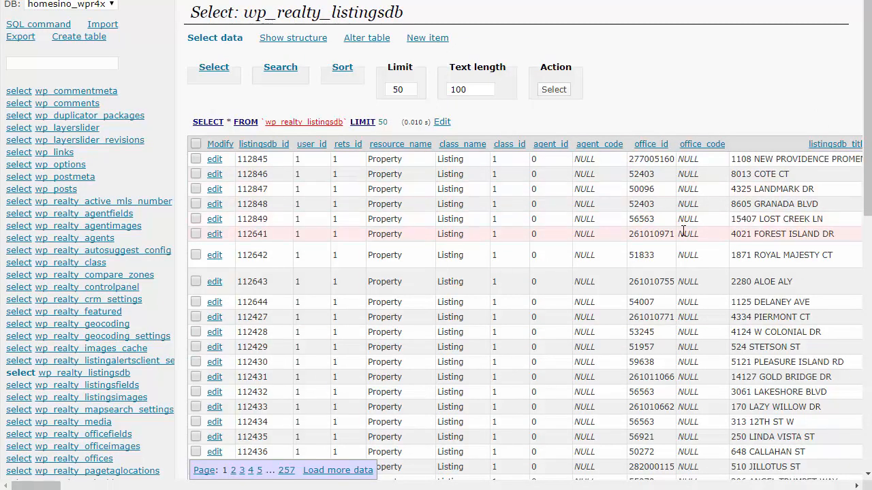
- Find the ListAgentName column by scrolling right and searching the page for 'agen'
{"action": "left_click_drag", "start_coordinate": [40, 485], "coordinate": [857, 486]}
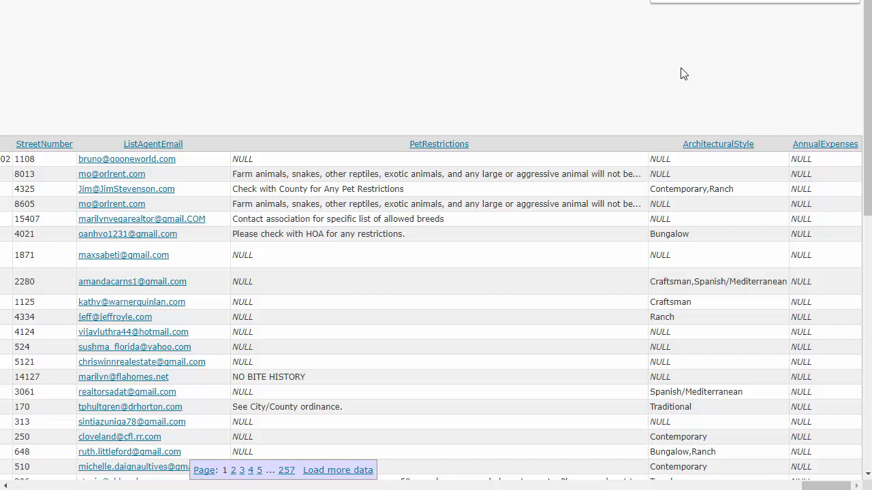
{"action": "type", "text": "agen"}
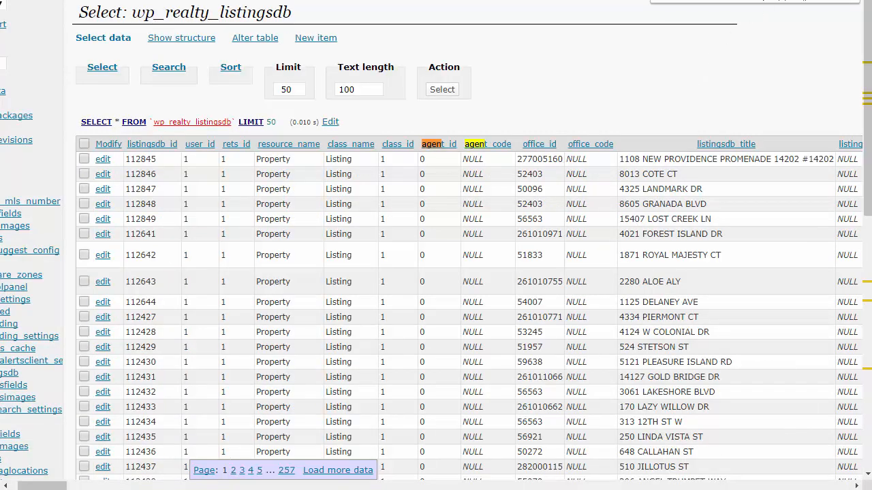
{"action": "key", "text": "Return"}
{"action": "key", "text": "Return"}
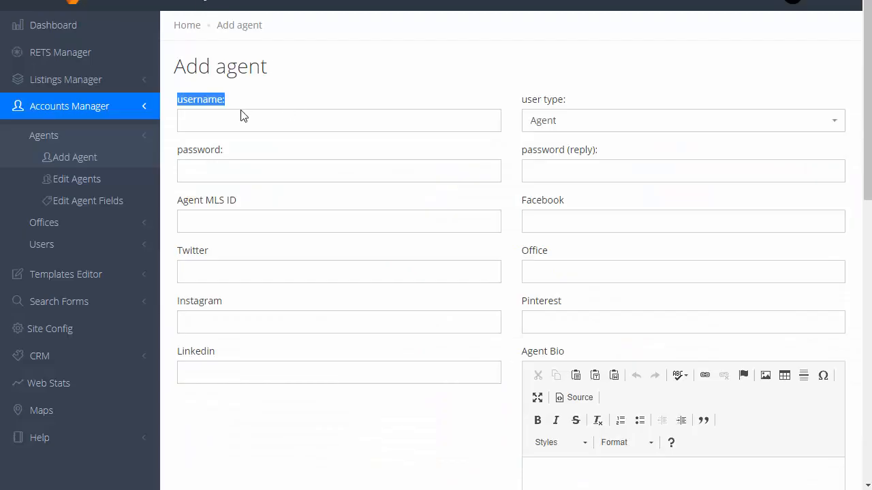
{"action": "left_click", "coordinate": [241, 116]}
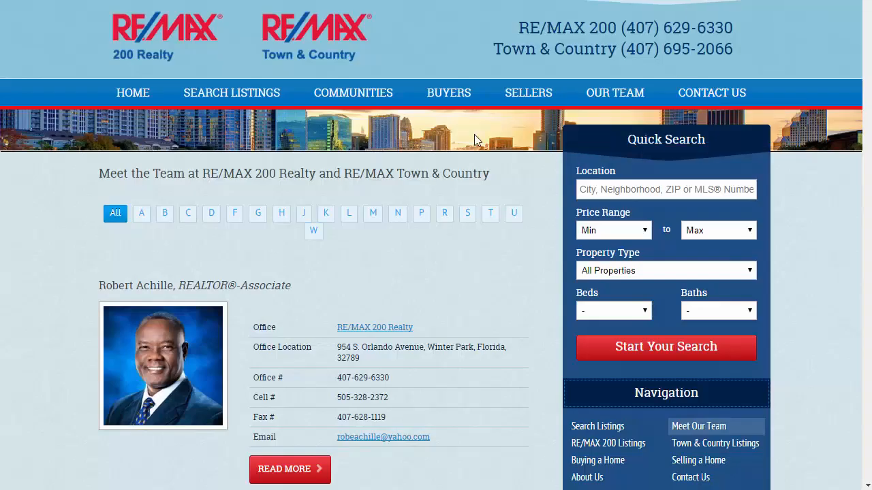
- Open the associate's full profile from the team page and copy her name from the heading
{"action": "scroll", "coordinate": [474, 134], "scroll_direction": "down", "scroll_amount": 1}
{"action": "scroll", "coordinate": [475, 134], "scroll_direction": "down", "scroll_amount": 20}
{"action": "scroll", "coordinate": [476, 133], "scroll_direction": "down", "scroll_amount": 20}
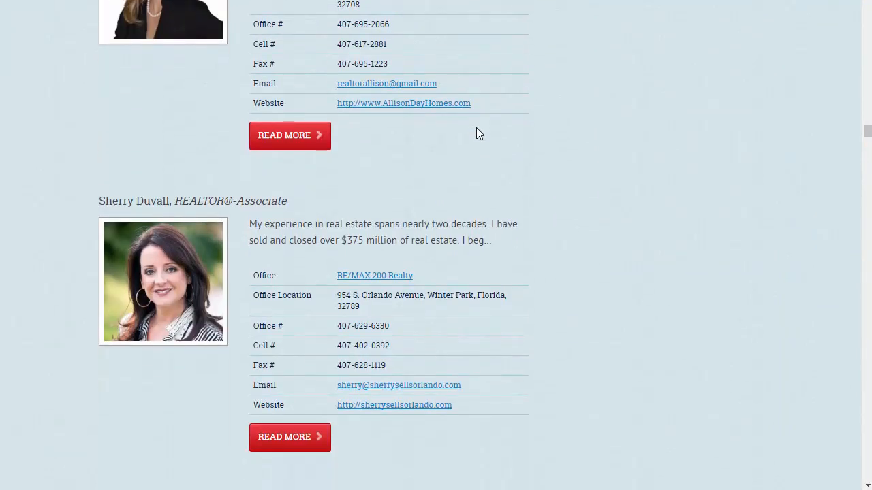
{"action": "scroll", "coordinate": [304, 378], "scroll_direction": "down", "scroll_amount": 1}
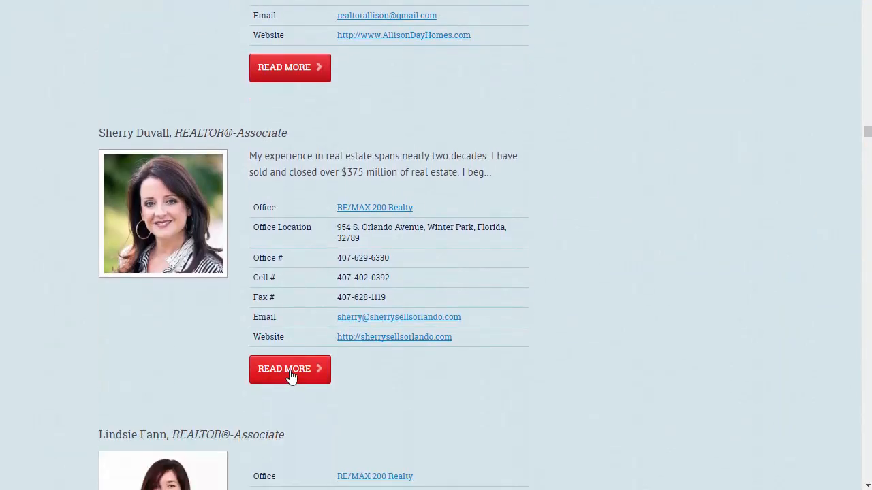
{"action": "left_click", "coordinate": [290, 373]}
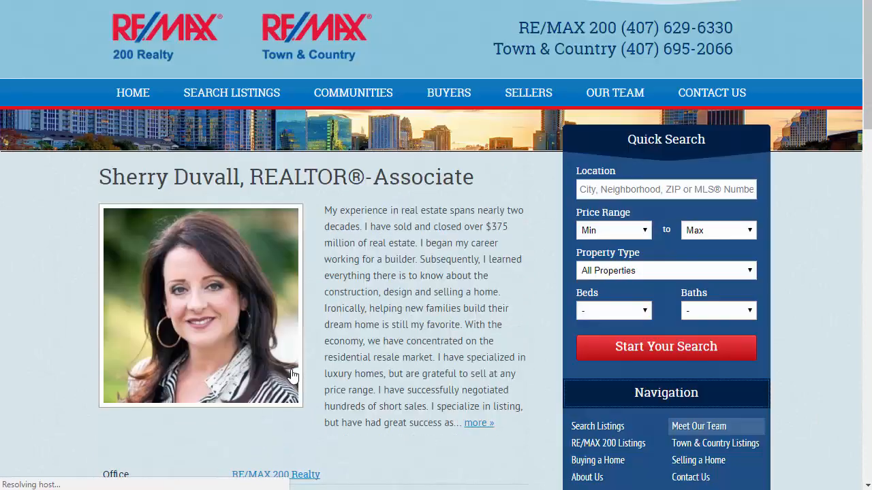
{"action": "scroll", "coordinate": [407, 209], "scroll_direction": "down", "scroll_amount": 7}
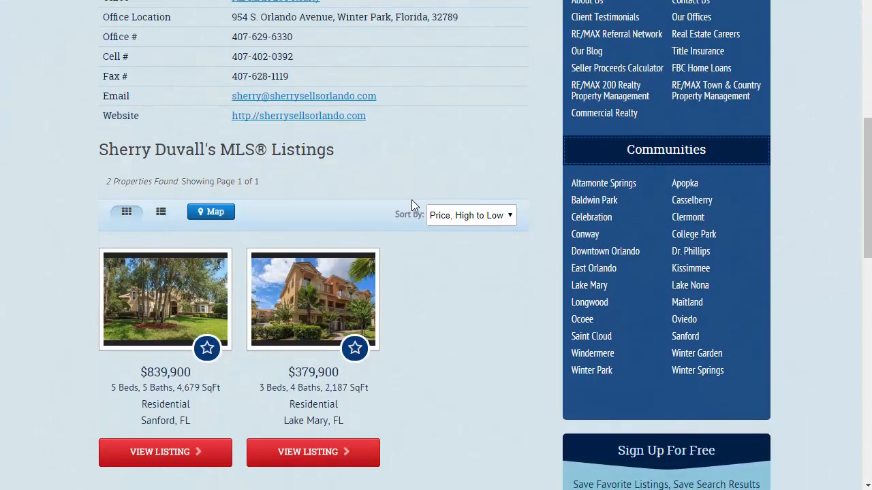
{"action": "scroll", "coordinate": [412, 199], "scroll_direction": "down", "scroll_amount": 2}
{"action": "scroll", "coordinate": [432, 208], "scroll_direction": "up", "scroll_amount": 8}
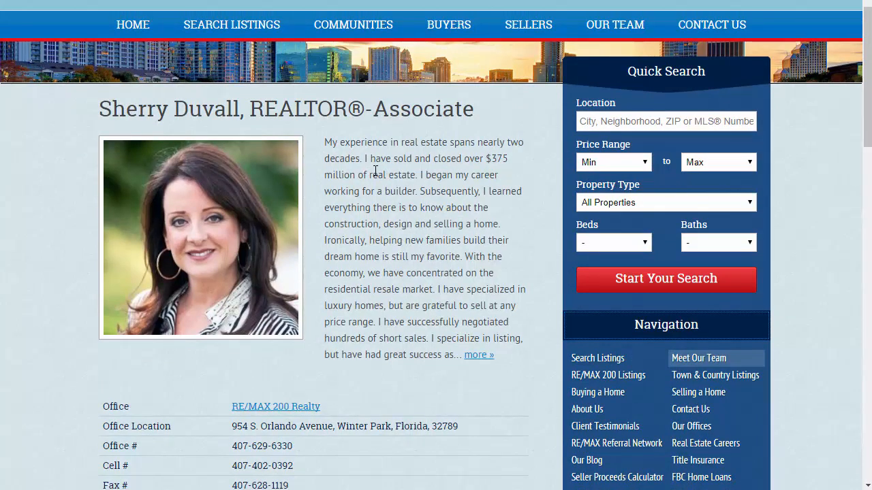
{"action": "left_click_drag", "start_coordinate": [241, 109], "coordinate": [99, 109]}
{"action": "key", "text": "ctrl+c"}
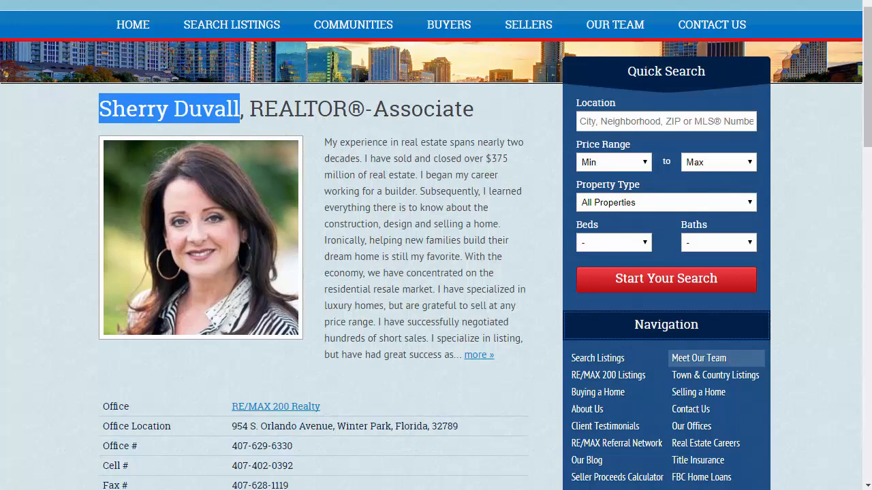
{"action": "key", "text": "ctrl+Tab"}
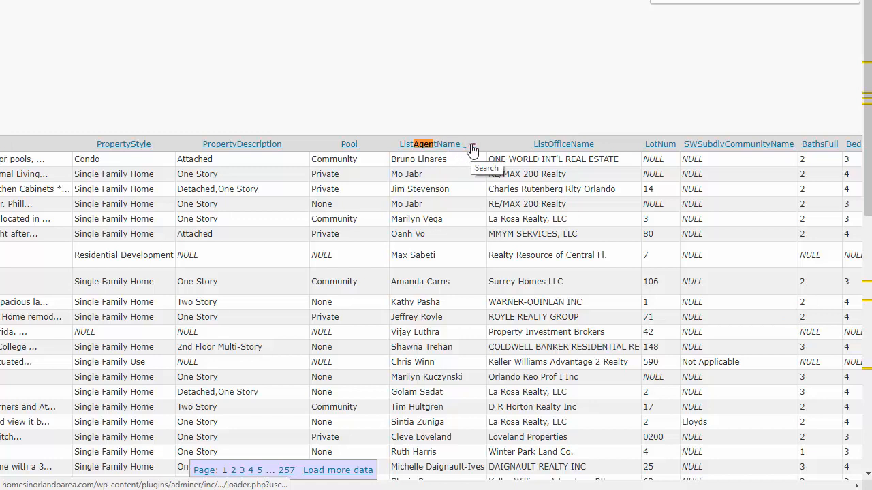
- Filter wp_realty_listingsdb by ListAgentName with the pasted agent name and scan the columns
{"action": "left_click", "coordinate": [473, 146]}
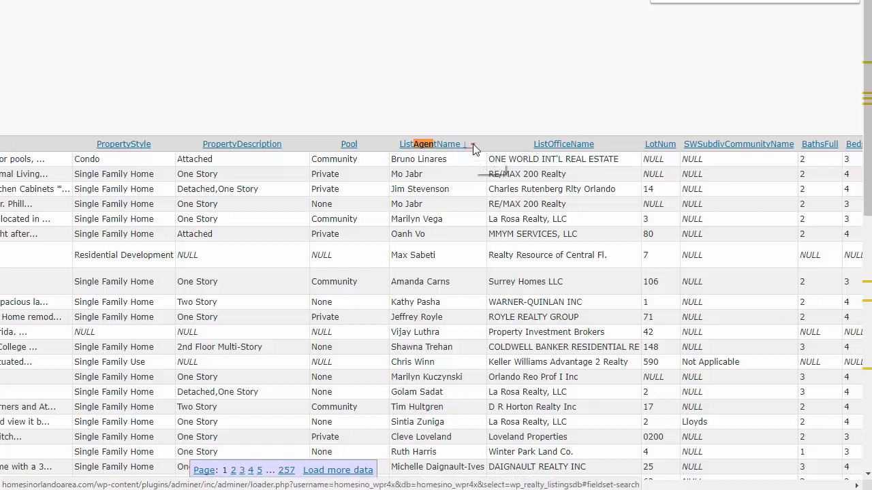
{"action": "left_click", "coordinate": [404, 89]}
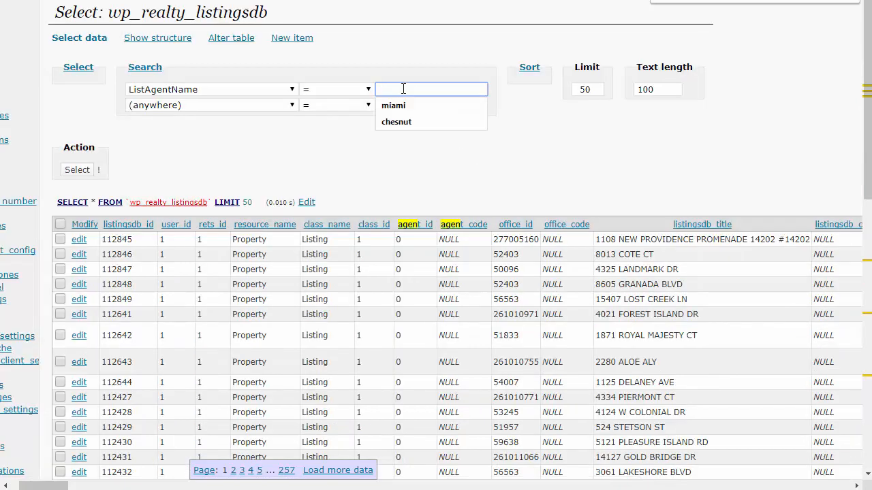
{"action": "key", "text": "ctrl+v"}
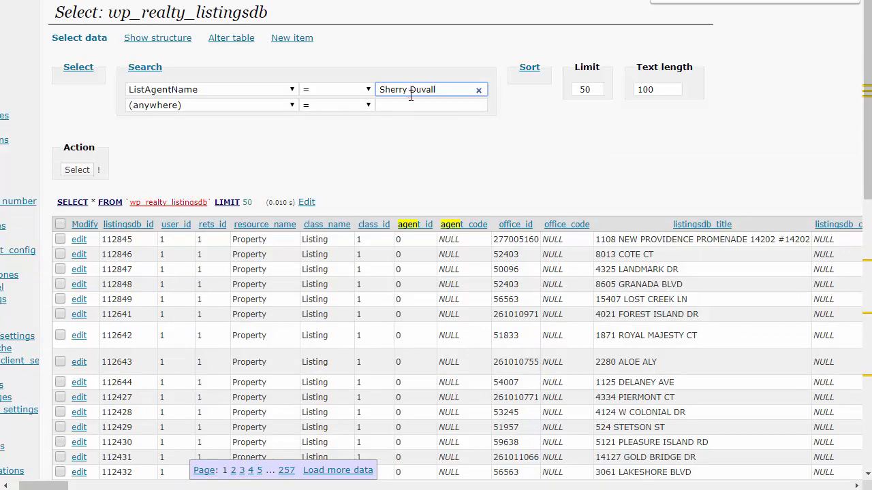
{"action": "key", "text": "Return"}
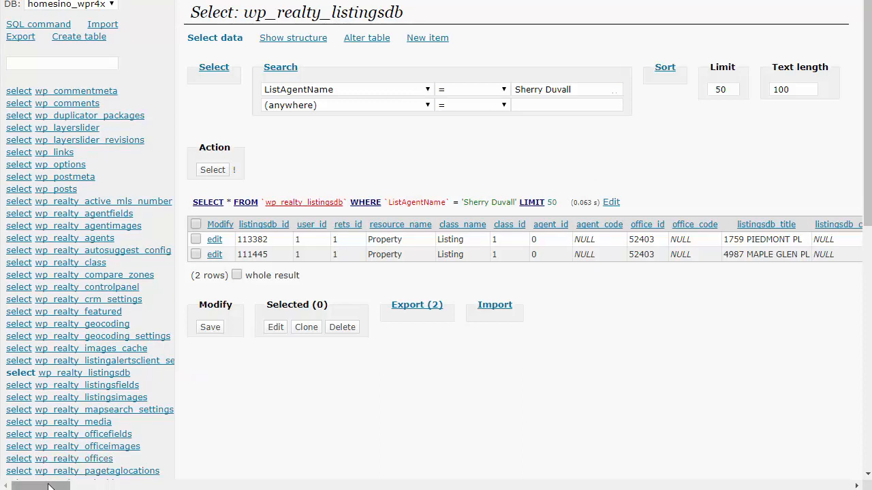
{"action": "left_click_drag", "start_coordinate": [49, 486], "coordinate": [169, 485]}
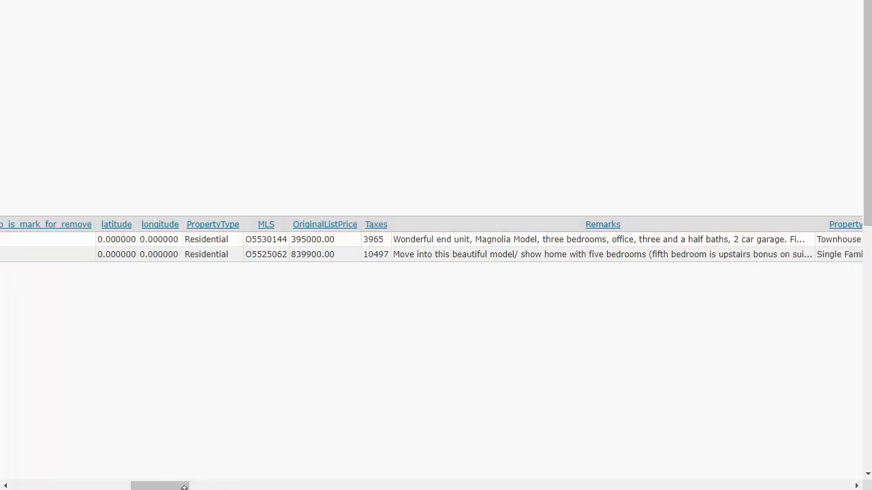
{"action": "left_click_drag", "start_coordinate": [179, 486], "coordinate": [236, 488]}
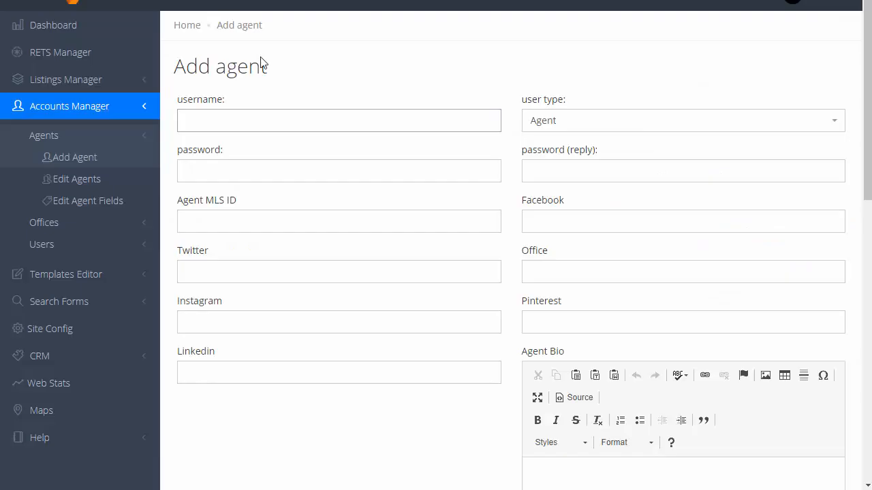
- Enter the agent's full name as username and fill in the password and its confirmation
{"action": "left_click", "coordinate": [220, 121]}
{"action": "left_click", "coordinate": [253, 173]}
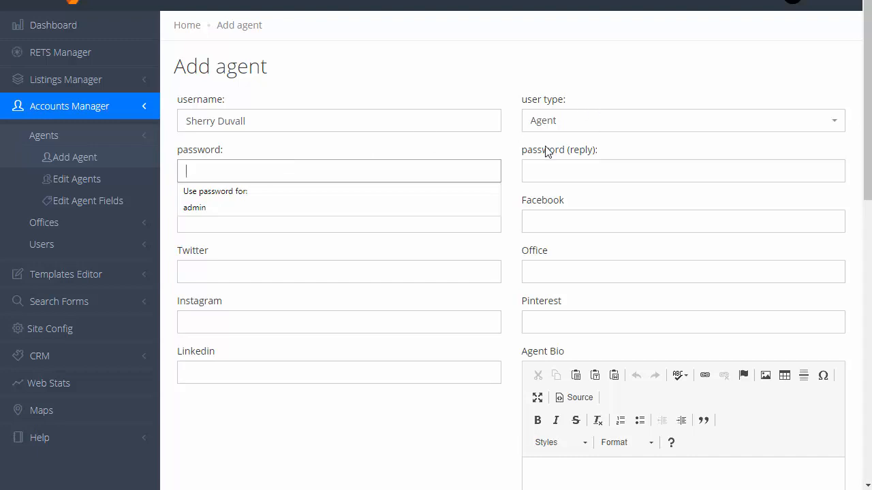
{"action": "type", "text": "123"}
{"action": "left_click", "coordinate": [561, 172]}
{"action": "type", "text": "1"}
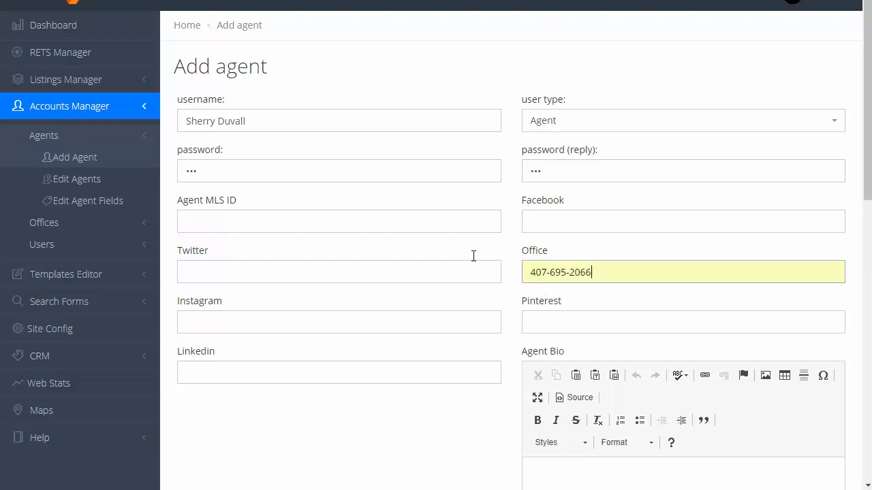
{"action": "scroll", "coordinate": [473, 252], "scroll_direction": "down", "scroll_amount": 3}
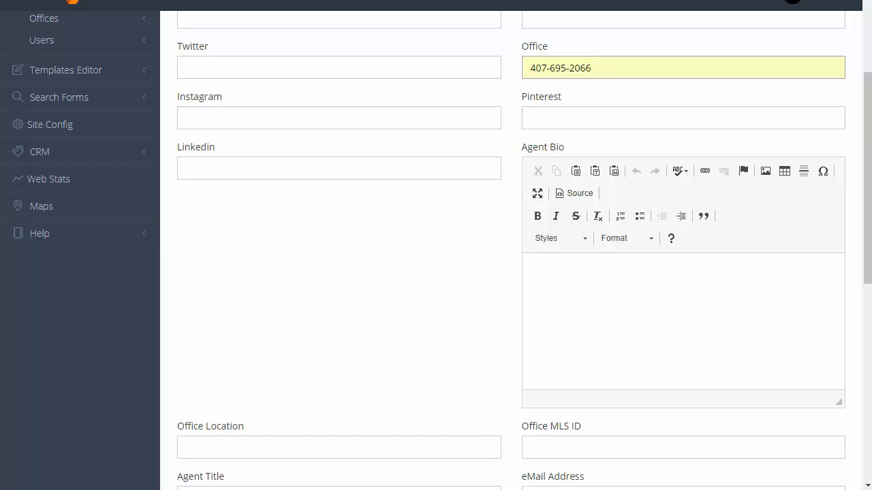
{"action": "key", "text": "ctrl+Tab"}
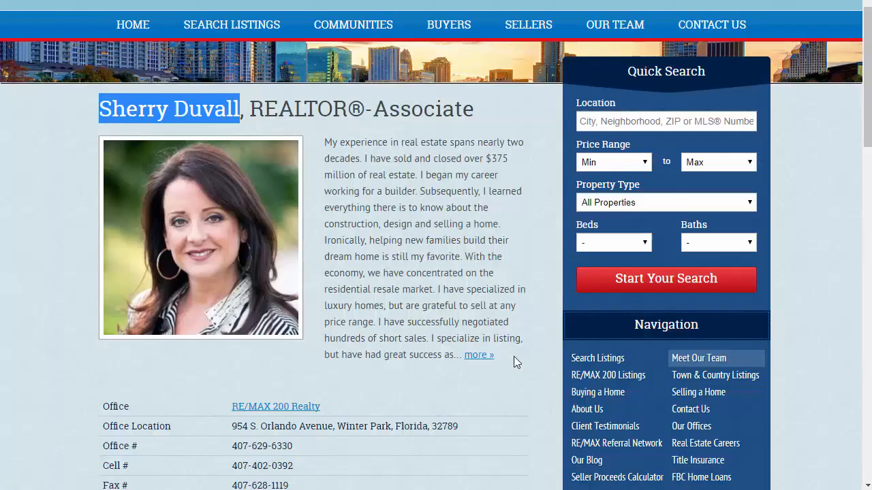
- Copy the profile's full biography and paste it into the Agent Bio editor
{"action": "left_click", "coordinate": [478, 355]}
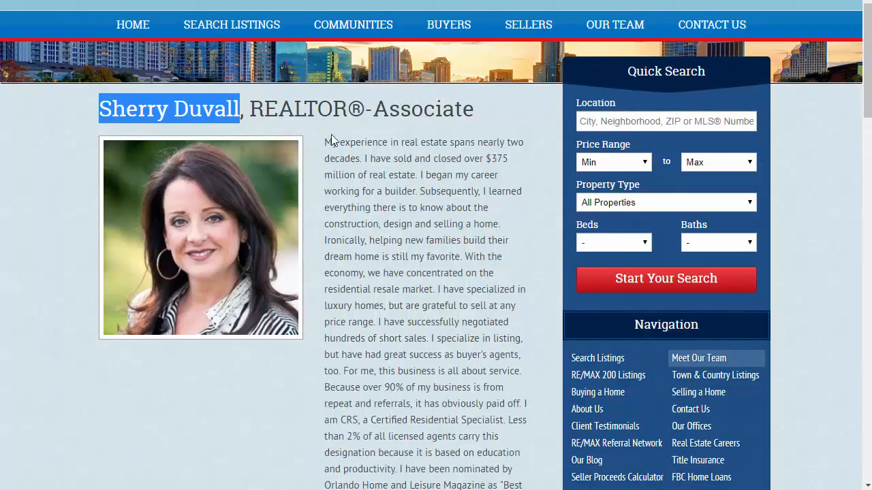
{"action": "left_click_drag", "start_coordinate": [327, 139], "coordinate": [515, 406]}
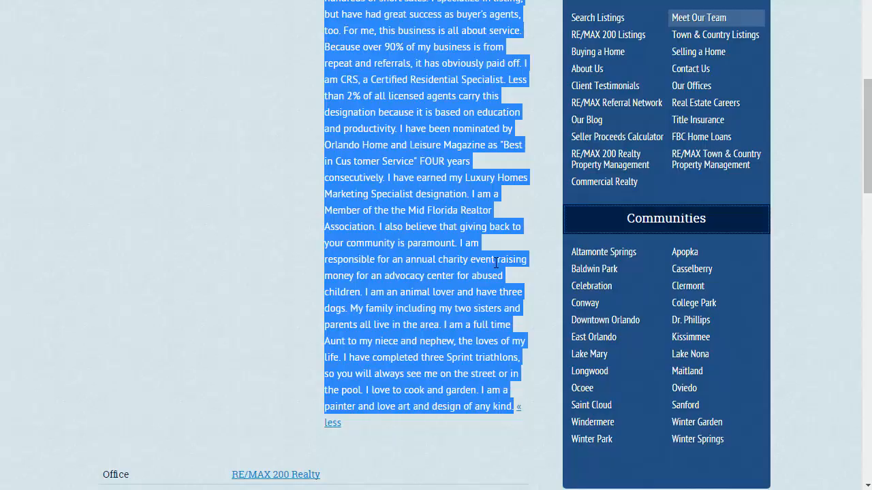
{"action": "key", "text": "alt+Tab"}
{"action": "left_click", "coordinate": [599, 276]}
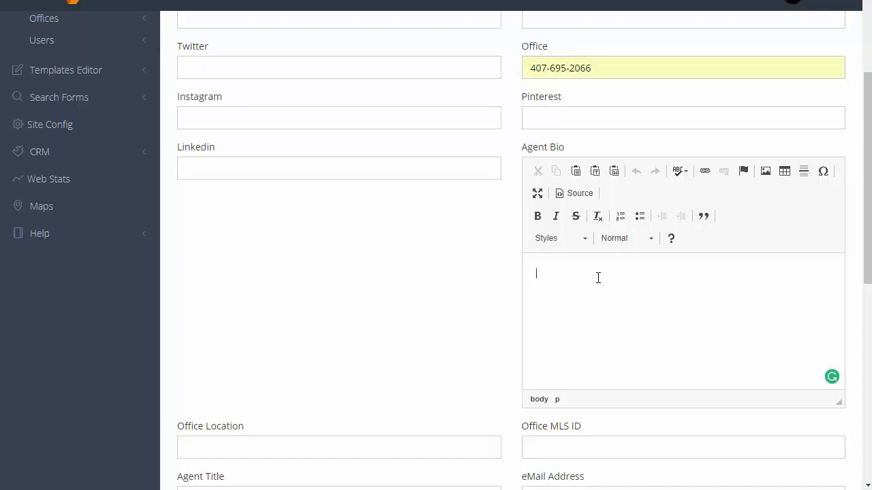
{"action": "key", "text": "ctrl+v"}
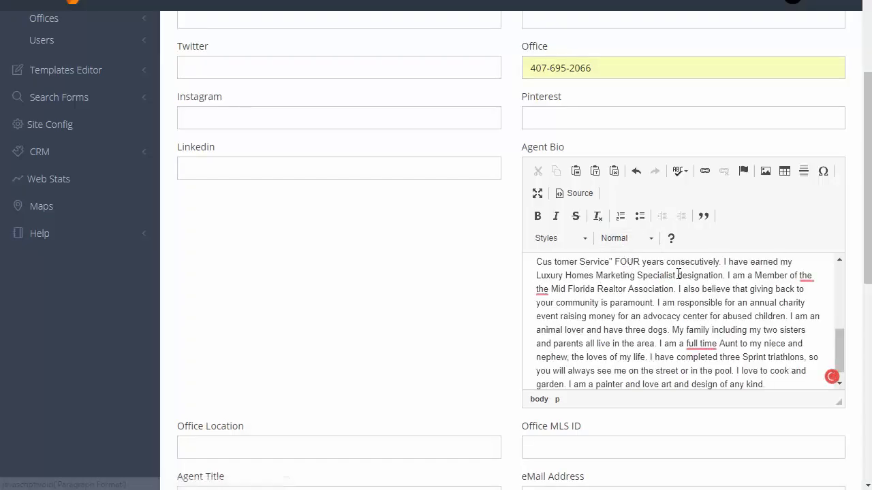
- Accept Grammarly's 'Remove the comma' fix after 'listing' in the bio
{"action": "left_click_drag", "start_coordinate": [845, 348], "coordinate": [842, 285]}
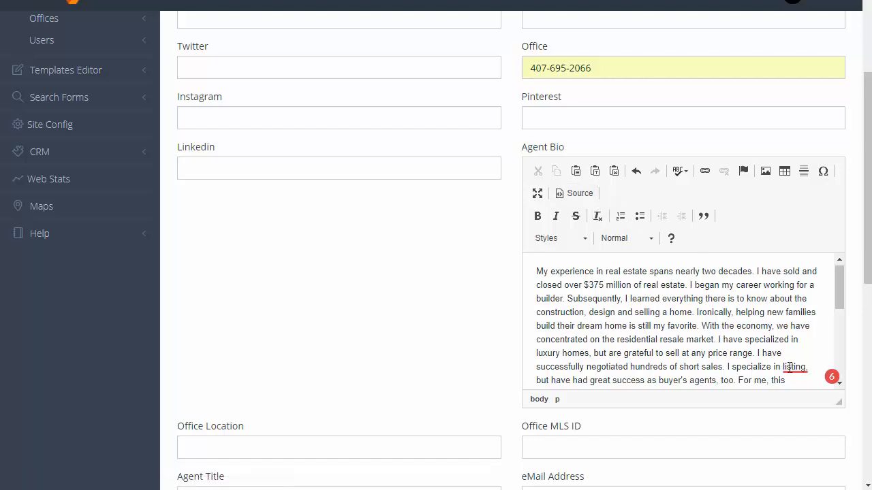
{"action": "mouse_move", "coordinate": [790, 366]}
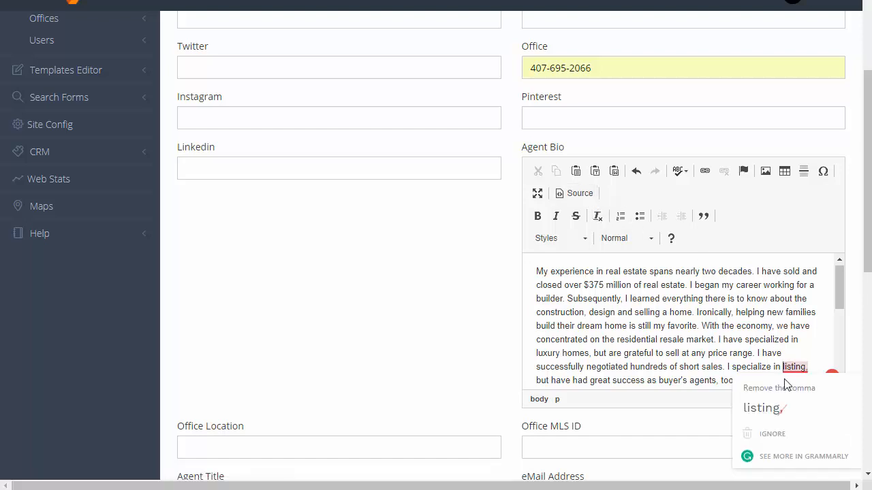
{"action": "left_click", "coordinate": [764, 412]}
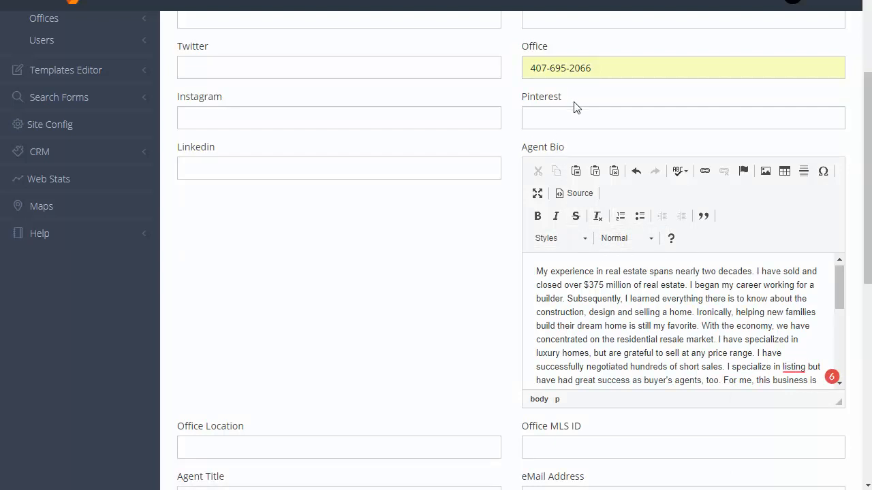
{"action": "scroll", "coordinate": [576, 108], "scroll_direction": "up", "scroll_amount": 2}
{"action": "scroll", "coordinate": [580, 161], "scroll_direction": "down", "scroll_amount": 2}
{"action": "scroll", "coordinate": [334, 266], "scroll_direction": "down", "scroll_amount": 3}
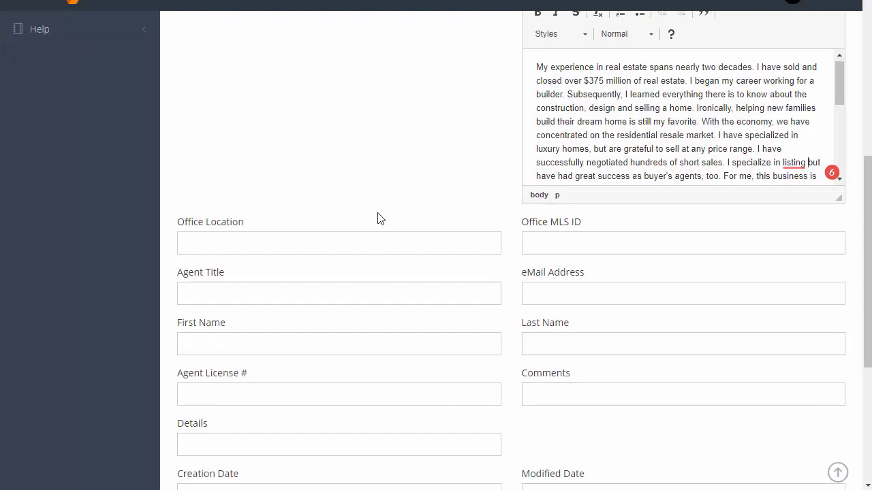
{"action": "scroll", "coordinate": [380, 218], "scroll_direction": "up", "scroll_amount": 6}
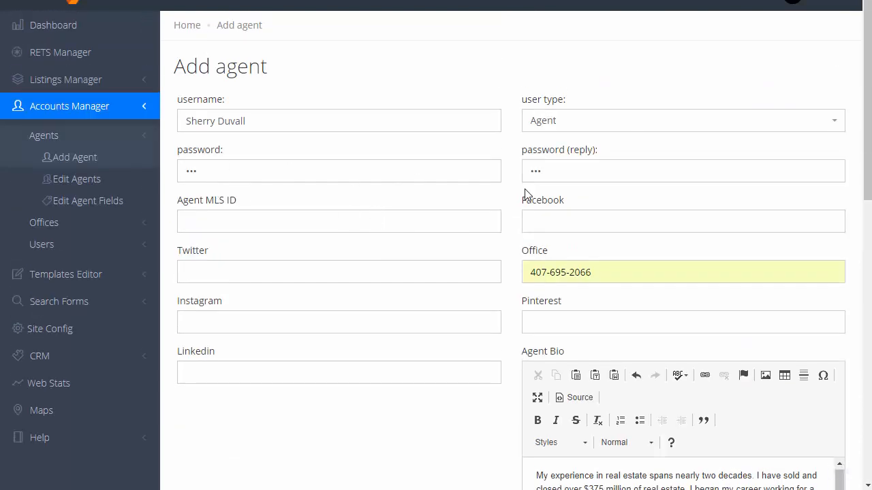
- Set the new agent's Agent Title to REALTOR®-Associate from the autocomplete suggestions
{"action": "scroll", "coordinate": [408, 260], "scroll_direction": "down", "scroll_amount": 1}
{"action": "scroll", "coordinate": [413, 261], "scroll_direction": "down", "scroll_amount": 2}
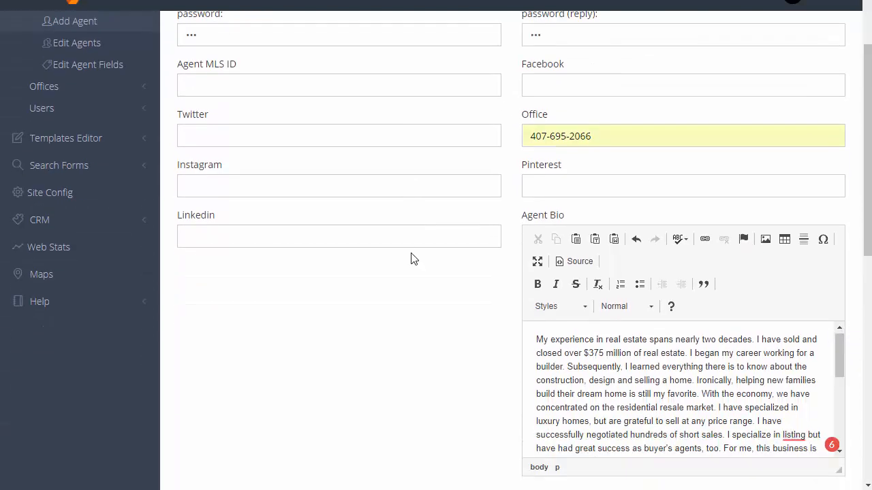
{"action": "scroll", "coordinate": [402, 186], "scroll_direction": "down", "scroll_amount": 6}
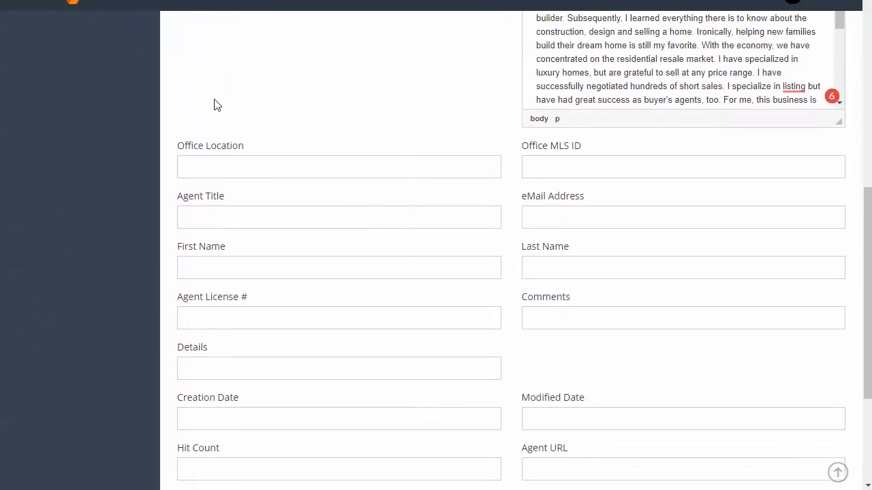
{"action": "left_click", "coordinate": [216, 231]}
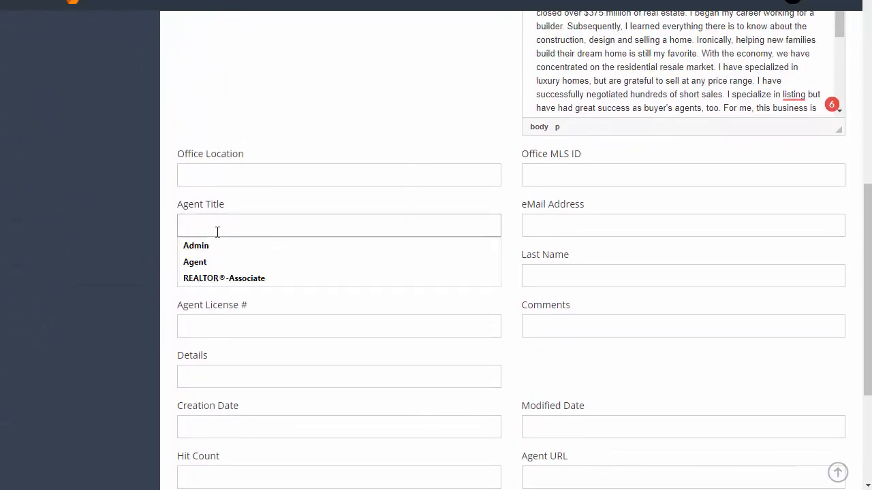
{"action": "left_click", "coordinate": [234, 278]}
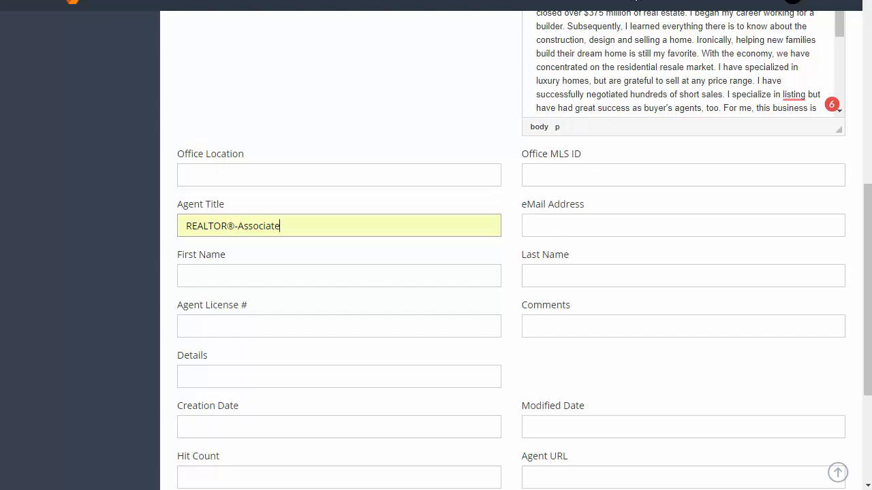
- Copy the agent's e-mail address from her profile page into the eMail Address field
{"action": "key", "text": "ctrl+Tab"}
{"action": "left_click", "coordinate": [252, 235]}
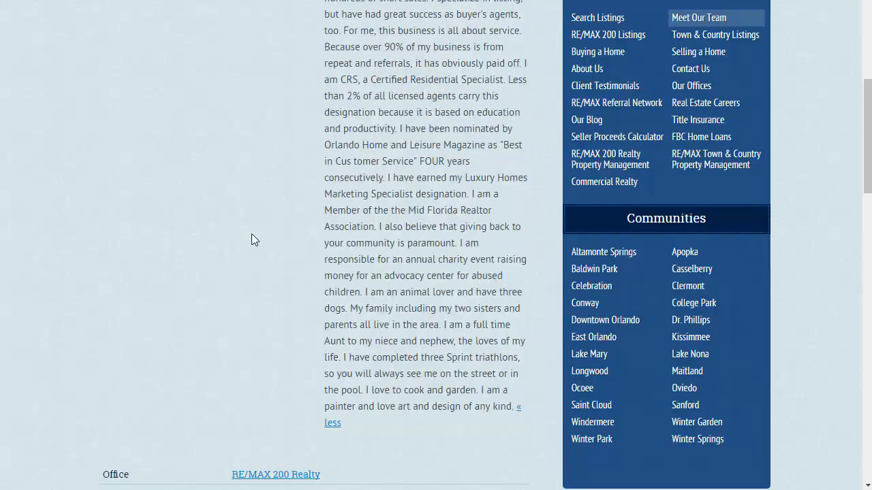
{"action": "scroll", "coordinate": [270, 231], "scroll_direction": "down", "scroll_amount": 4}
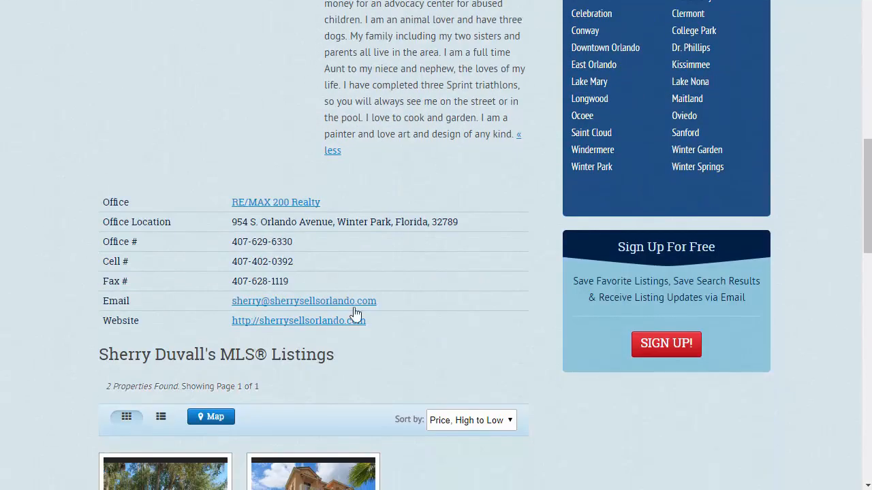
{"action": "left_click_drag", "start_coordinate": [379, 300], "coordinate": [231, 301]}
{"action": "key", "text": "ctrl+c"}
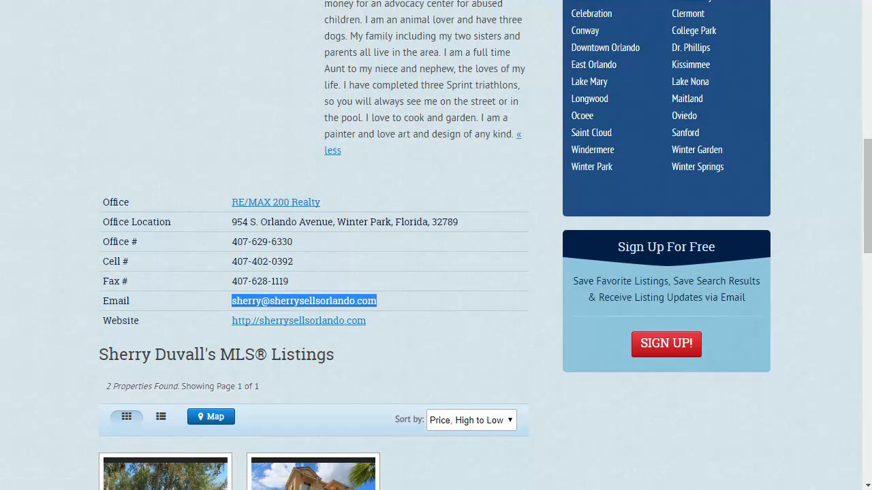
{"action": "key", "text": "alt+Tab"}
{"action": "left_click", "coordinate": [572, 221]}
{"action": "key", "text": "ctrl+v"}
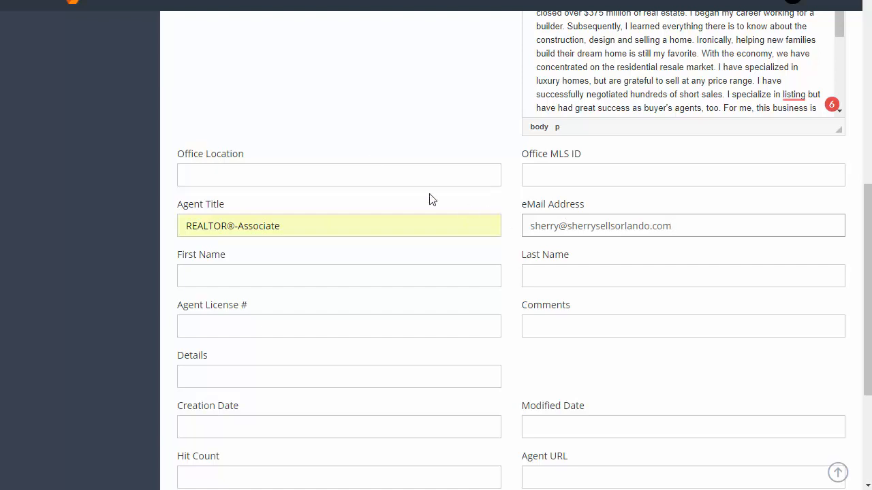
{"action": "scroll", "coordinate": [429, 199], "scroll_direction": "up", "scroll_amount": 6}
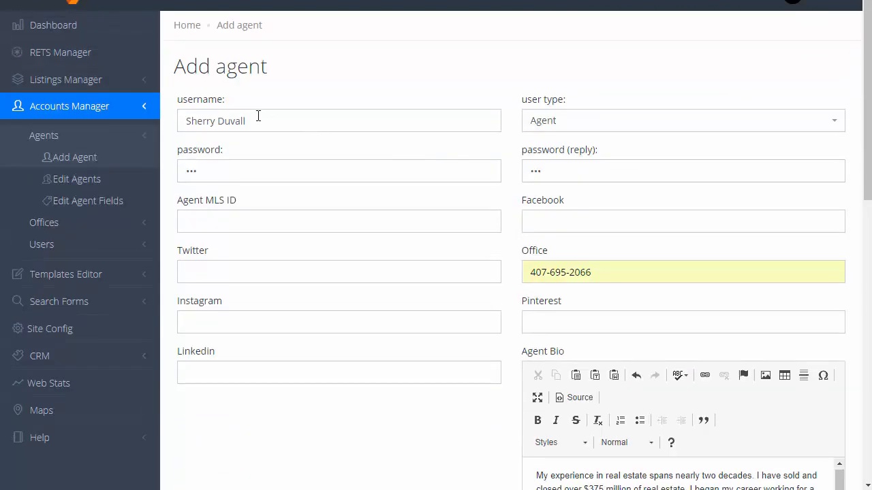
- Copy the agent's cell number and website from the RE/MAX profile into Mobile Phone and Agent URL
{"action": "left_click_drag", "start_coordinate": [250, 121], "coordinate": [171, 119]}
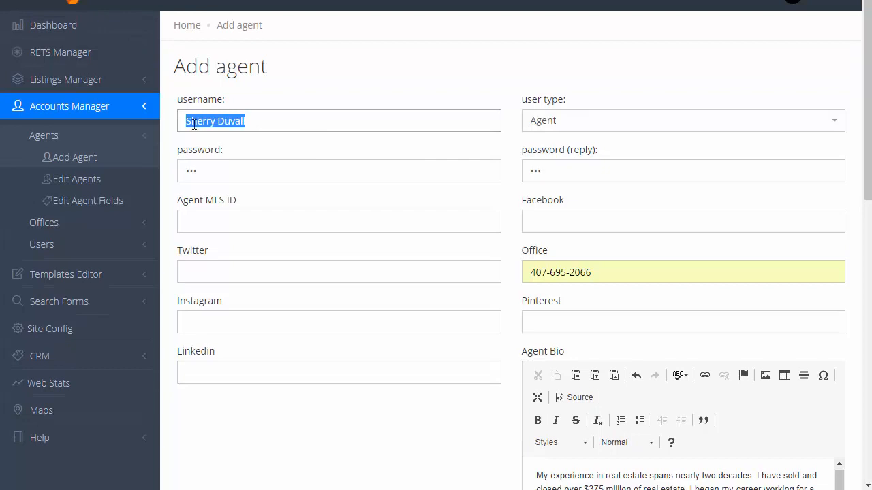
{"action": "scroll", "coordinate": [403, 215], "scroll_direction": "down", "scroll_amount": 1}
{"action": "scroll", "coordinate": [425, 249], "scroll_direction": "down", "scroll_amount": 10}
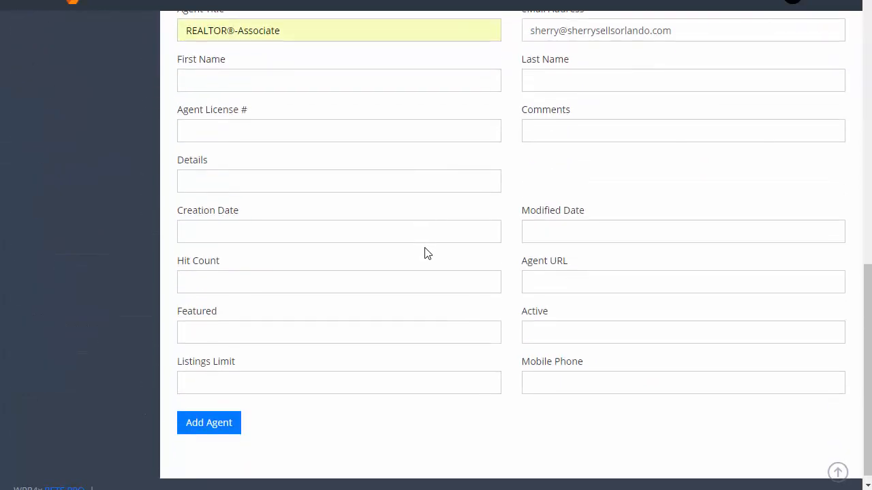
{"action": "scroll", "coordinate": [424, 252], "scroll_direction": "up", "scroll_amount": 1}
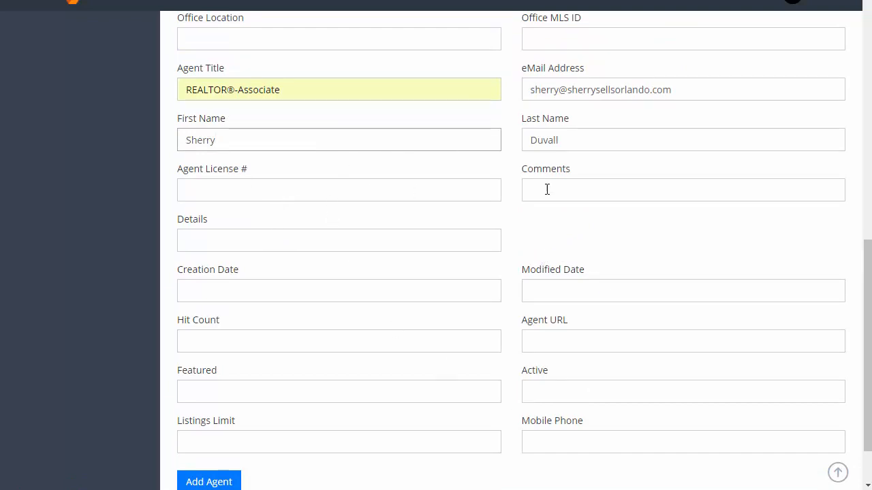
{"action": "left_click", "coordinate": [635, 0]}
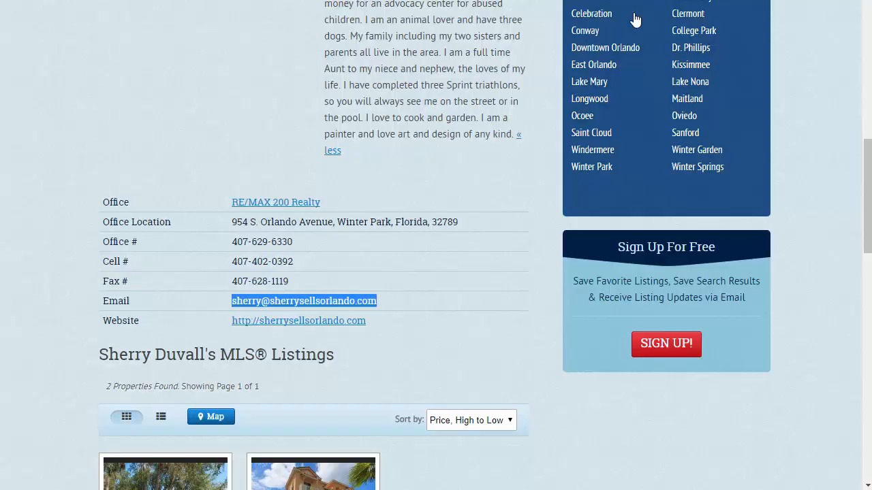
{"action": "left_click_drag", "start_coordinate": [296, 265], "coordinate": [234, 265]}
{"action": "left_click", "coordinate": [547, 269]}
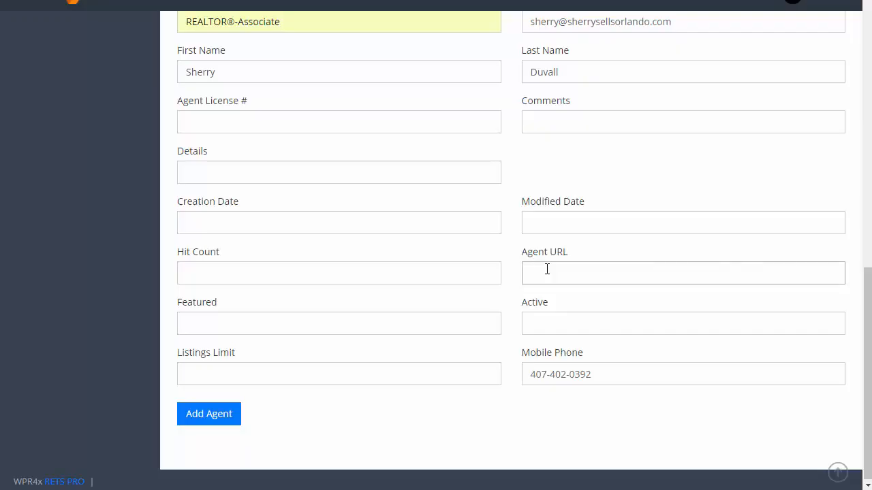
{"action": "type", "text": "http://sherrysellsorlando.com"}
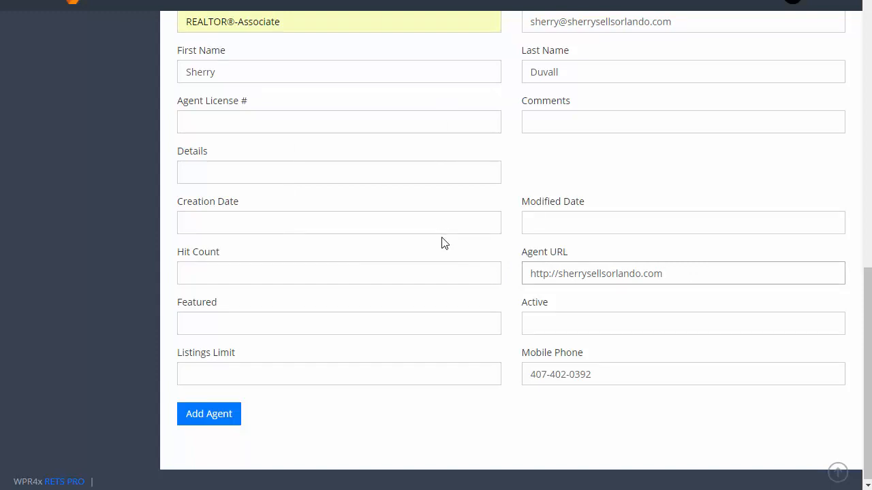
{"action": "scroll", "coordinate": [461, 247], "scroll_direction": "up", "scroll_amount": 6}
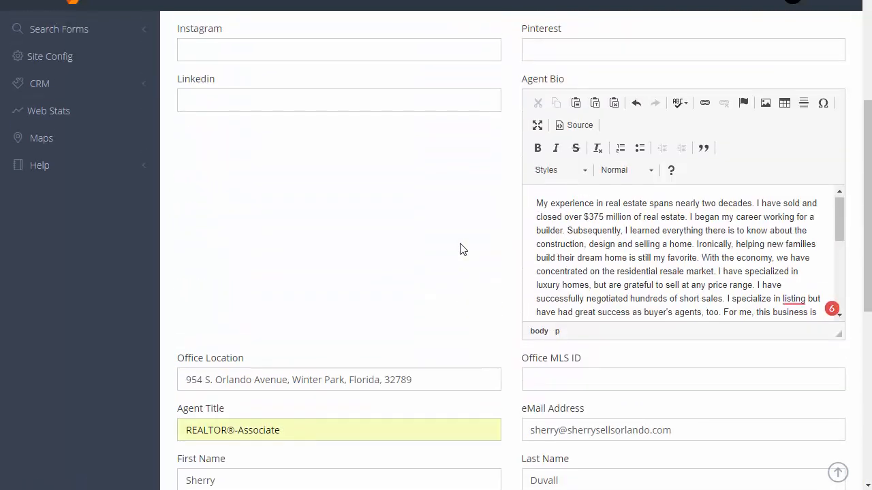
{"action": "scroll", "coordinate": [461, 249], "scroll_direction": "down", "scroll_amount": 5}
{"action": "scroll", "coordinate": [464, 243], "scroll_direction": "up", "scroll_amount": 4}
{"action": "scroll", "coordinate": [463, 243], "scroll_direction": "down", "scroll_amount": 5}
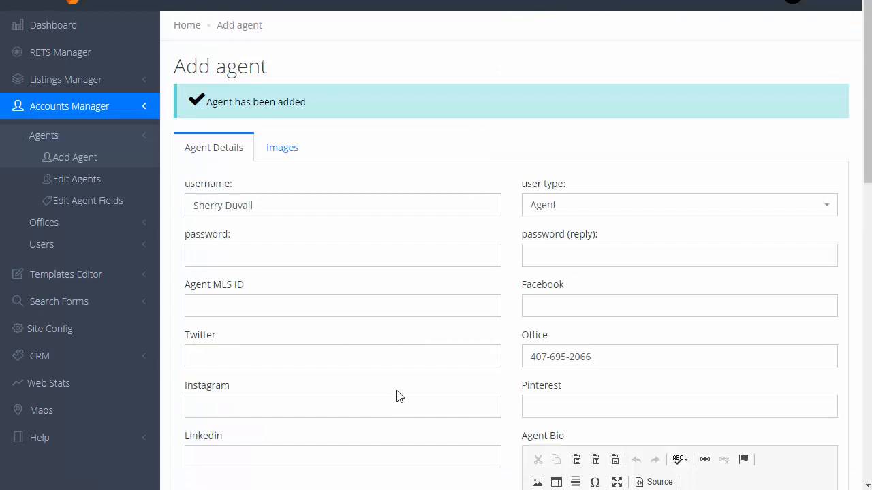
- Save the agent's photo 422764800.jpg from the RE/MAX profile and upload it under Images
{"action": "left_click", "coordinate": [286, 152]}
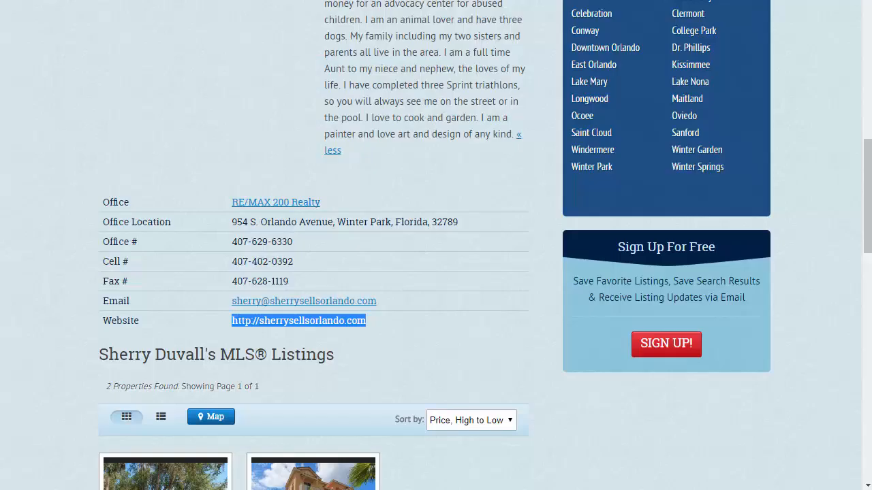
{"action": "scroll", "coordinate": [435, 245], "scroll_direction": "up", "scroll_amount": 5}
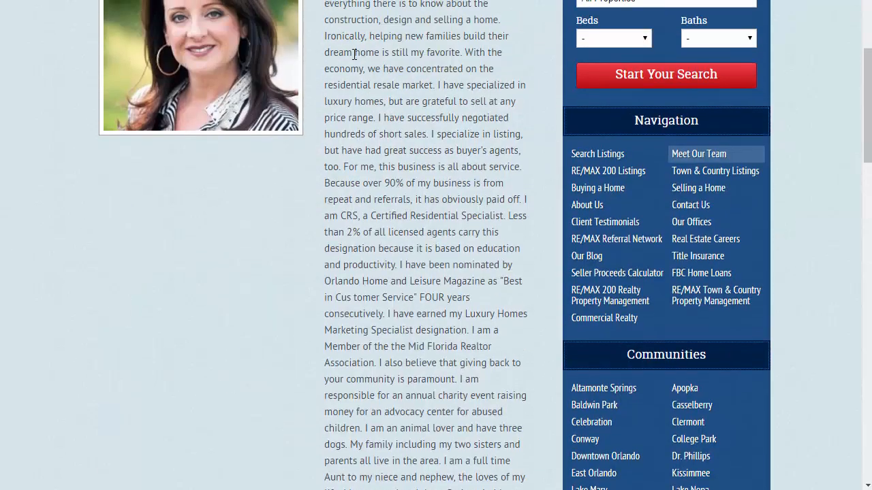
{"action": "right_click", "coordinate": [193, 12]}
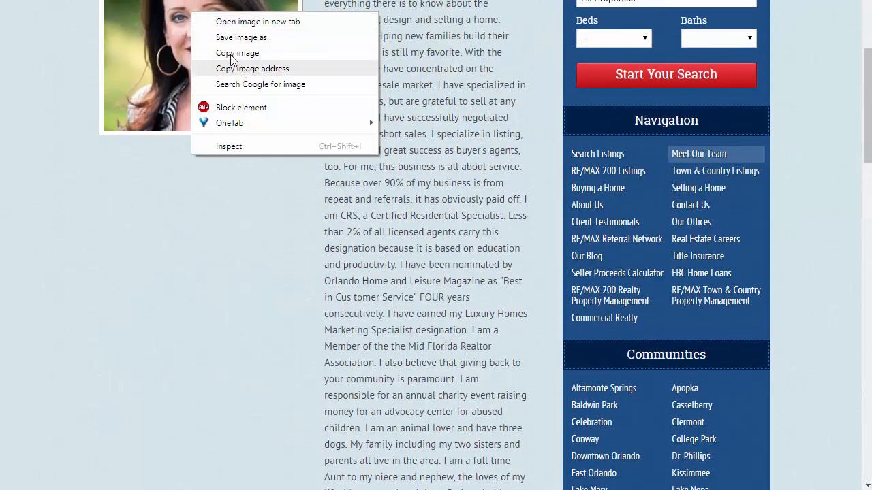
{"action": "left_click", "coordinate": [236, 39]}
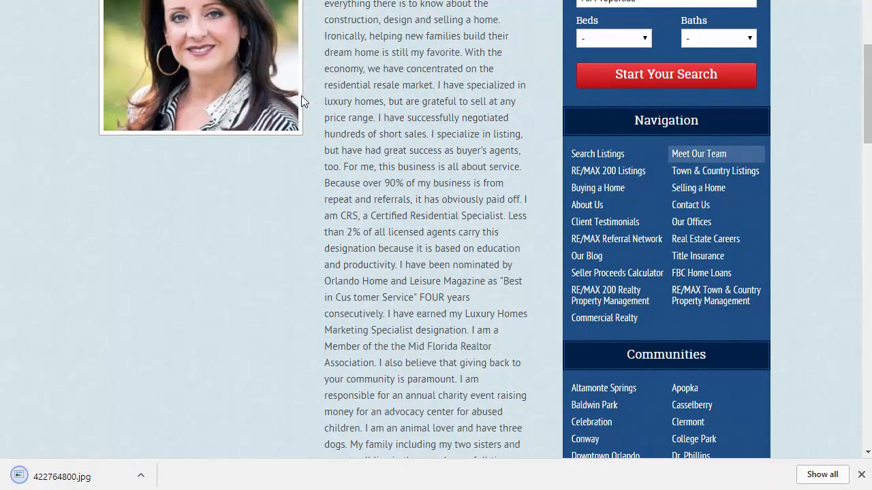
{"action": "key", "text": "ctrl+shift+Tab"}
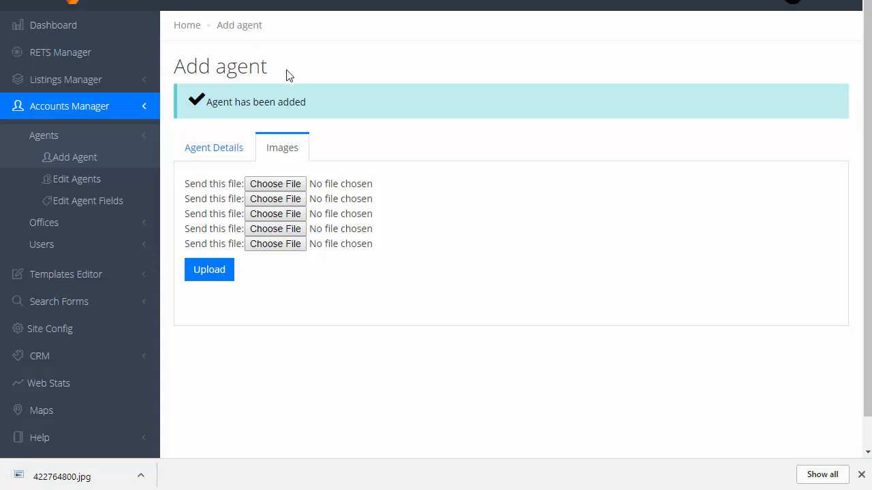
{"action": "left_click", "coordinate": [276, 183]}
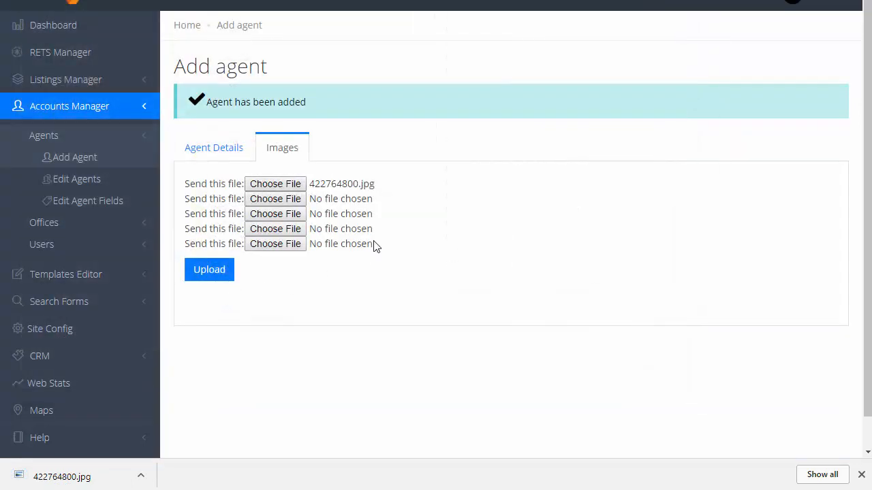
{"action": "left_click", "coordinate": [208, 270]}
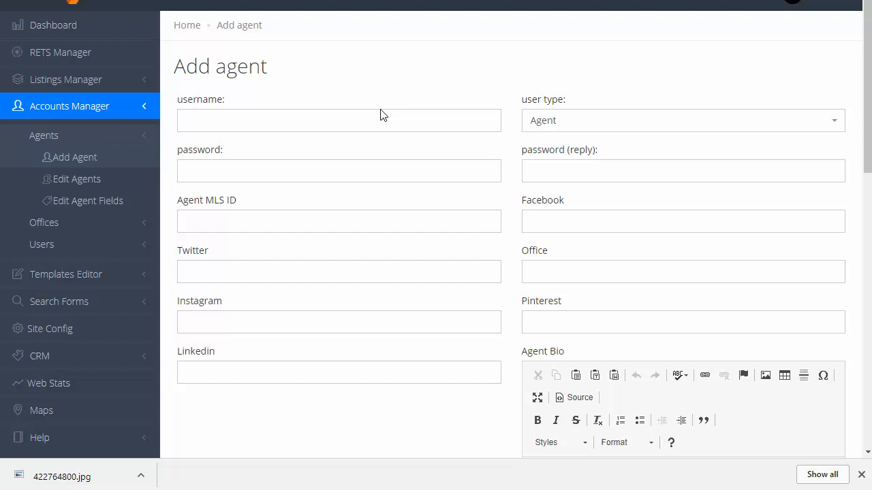
- Open Accounts Manager > Agents > Edit Agents, listing agents with IDs 1 and 2
{"action": "scroll", "coordinate": [381, 116], "scroll_direction": "down", "scroll_amount": 9}
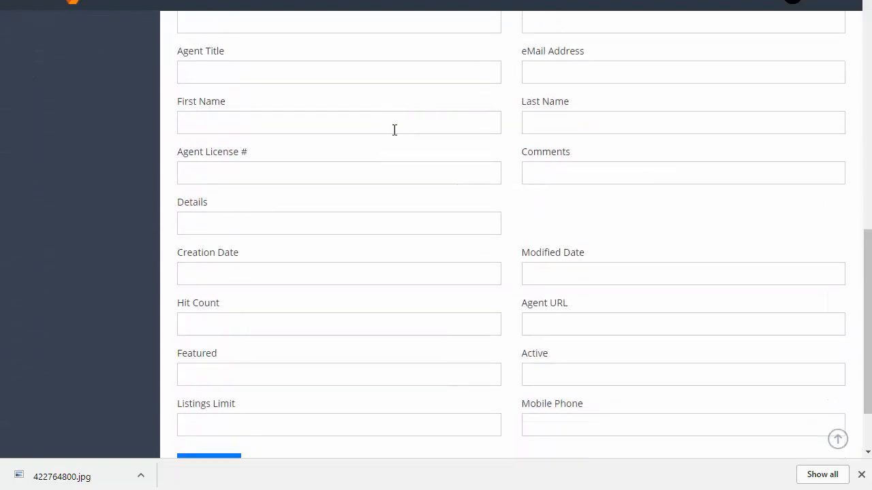
{"action": "scroll", "coordinate": [394, 131], "scroll_direction": "down", "scroll_amount": 2}
{"action": "scroll", "coordinate": [395, 134], "scroll_direction": "up", "scroll_amount": 8}
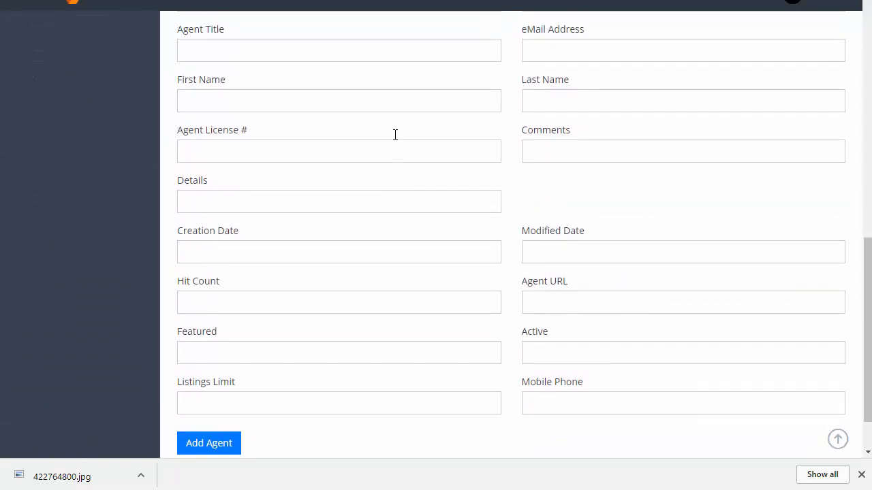
{"action": "scroll", "coordinate": [398, 135], "scroll_direction": "up", "scroll_amount": 4}
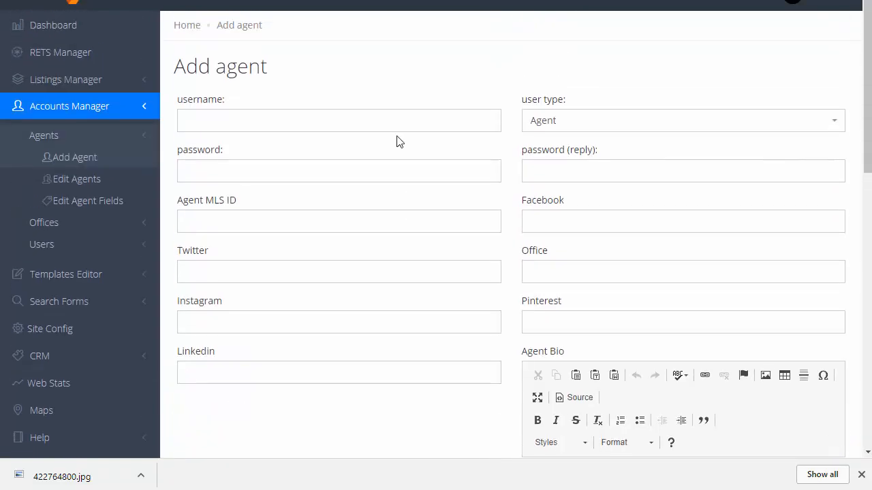
{"action": "left_click", "coordinate": [75, 185]}
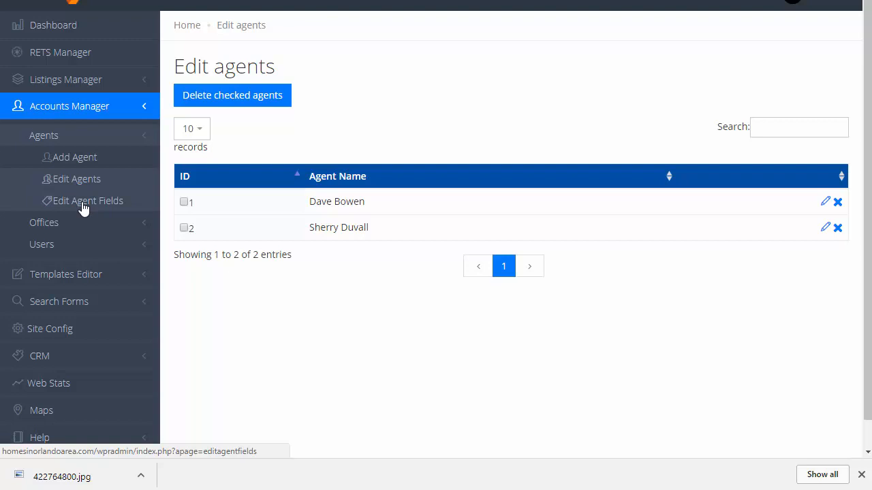
- In Edit Agent Fields, add a new field and leave its Field Type as Text
{"action": "left_click", "coordinate": [84, 207]}
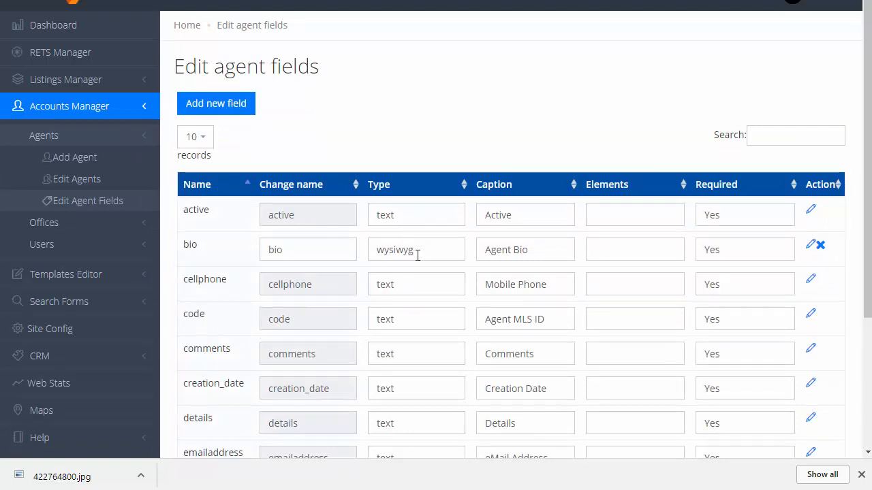
{"action": "left_click", "coordinate": [215, 109]}
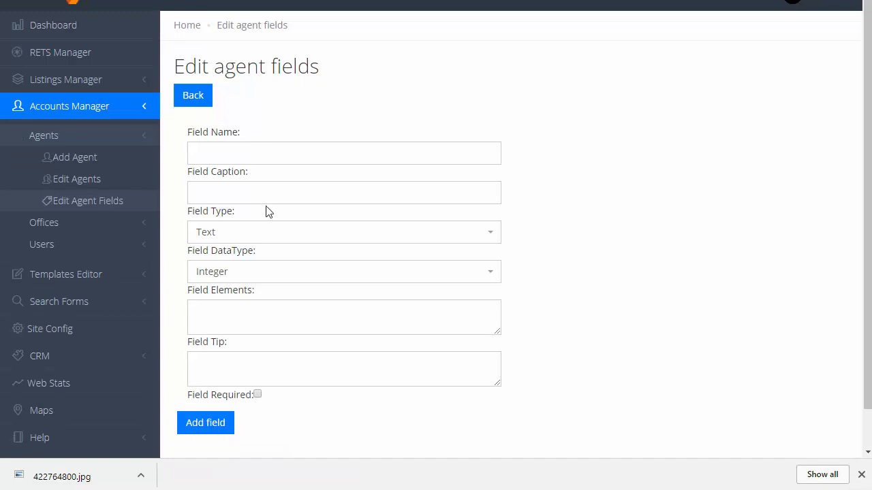
{"action": "left_click", "coordinate": [229, 151]}
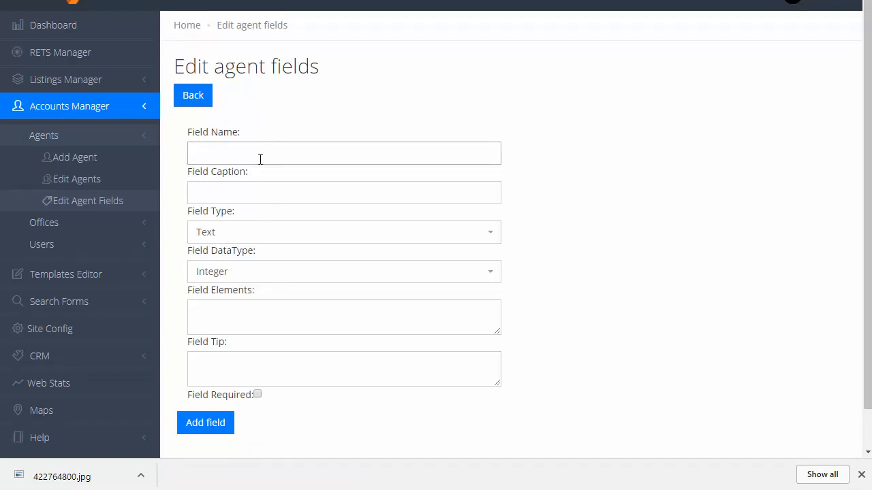
{"action": "left_click", "coordinate": [297, 233]}
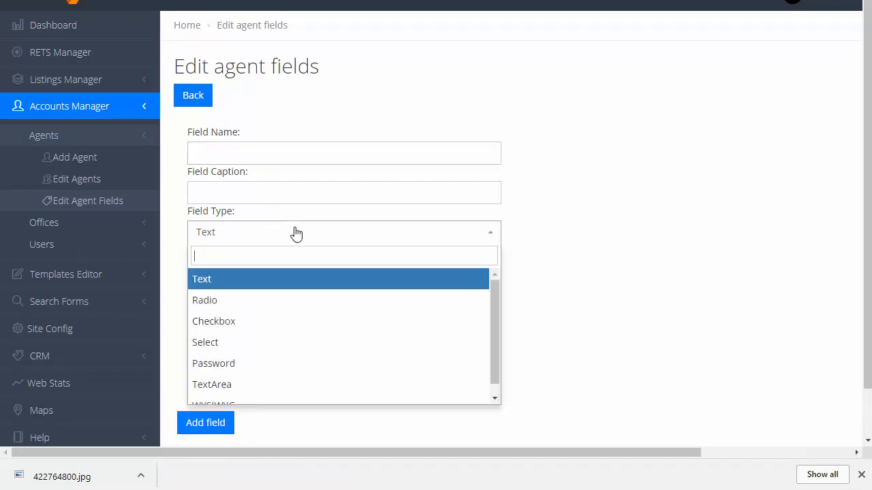
{"action": "scroll", "coordinate": [298, 306], "scroll_direction": "down", "scroll_amount": 1}
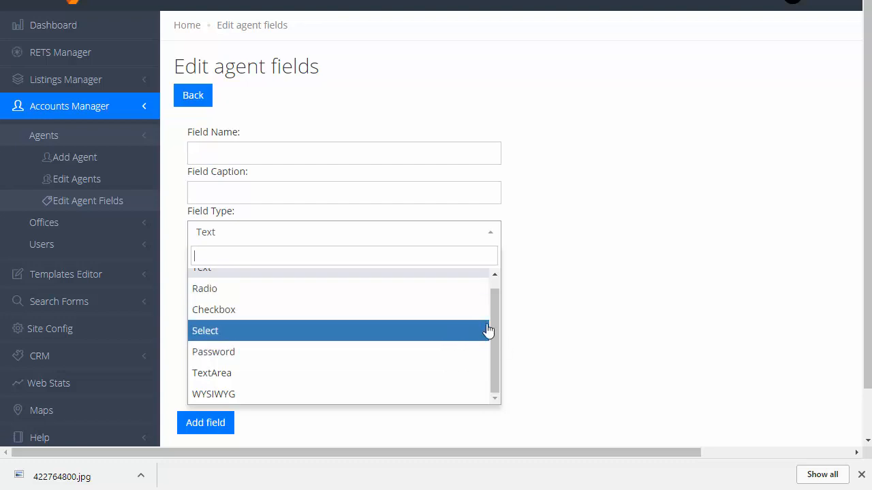
{"action": "left_click", "coordinate": [536, 300]}
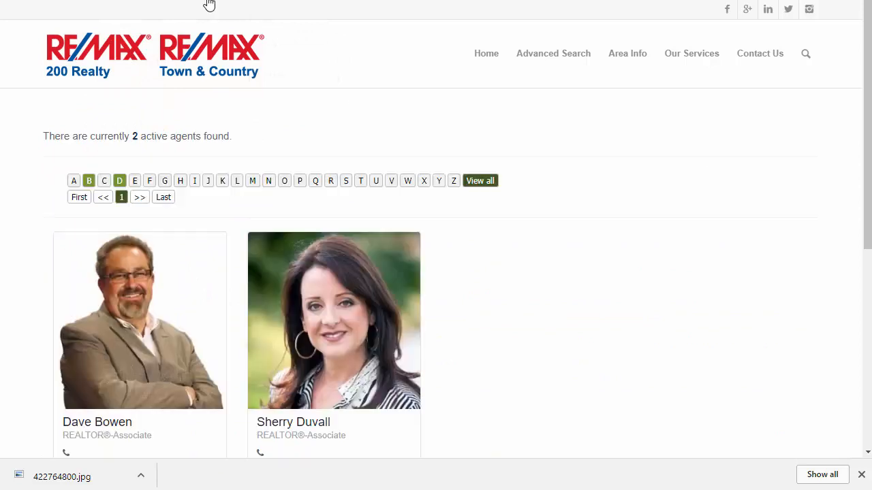
- Open the new agent's live RE/MAX profile and scroll through her contact details and About Me bio
{"action": "scroll", "coordinate": [504, 211], "scroll_direction": "down", "scroll_amount": 3}
{"action": "scroll", "coordinate": [509, 217], "scroll_direction": "down", "scroll_amount": 1}
{"action": "scroll", "coordinate": [509, 217], "scroll_direction": "up", "scroll_amount": 3}
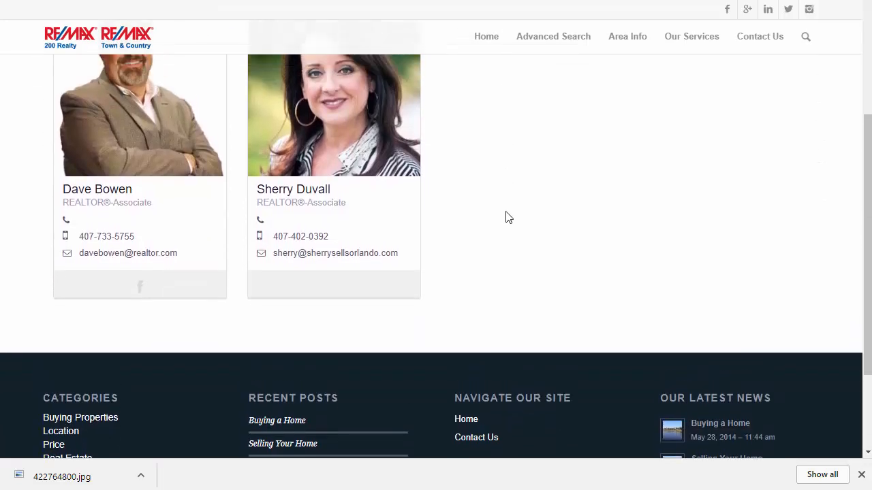
{"action": "scroll", "coordinate": [509, 217], "scroll_direction": "down", "scroll_amount": 1}
{"action": "scroll", "coordinate": [505, 218], "scroll_direction": "down", "scroll_amount": 1}
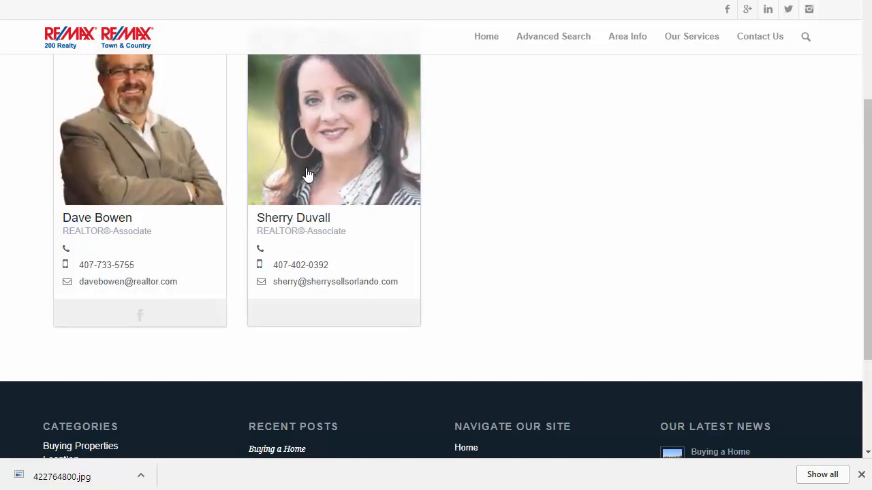
{"action": "left_click", "coordinate": [335, 117]}
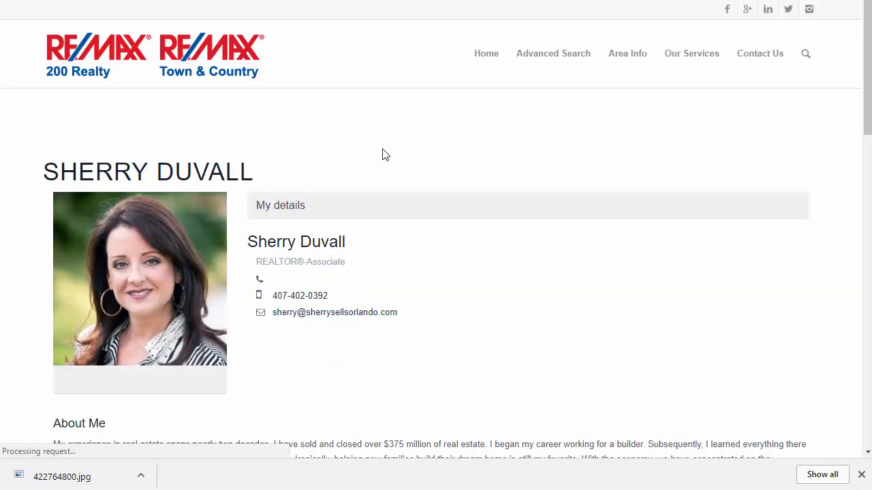
{"action": "scroll", "coordinate": [383, 156], "scroll_direction": "down", "scroll_amount": 2}
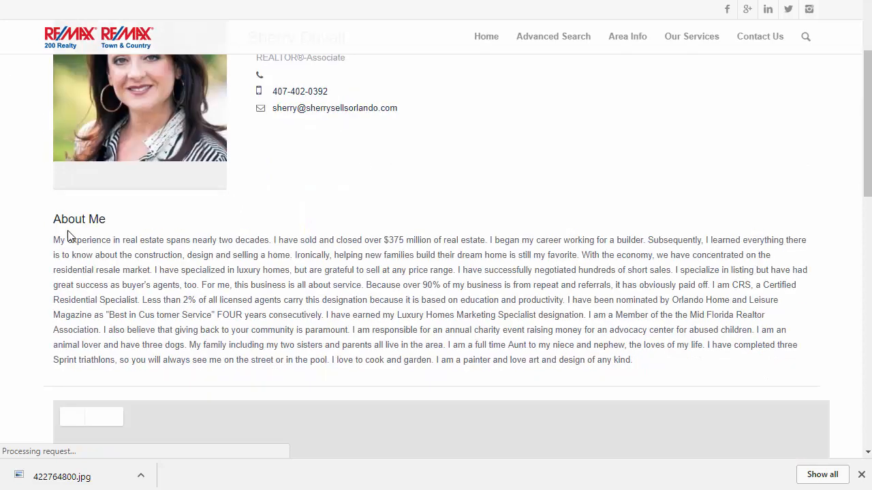
{"action": "scroll", "coordinate": [467, 230], "scroll_direction": "down", "scroll_amount": 4}
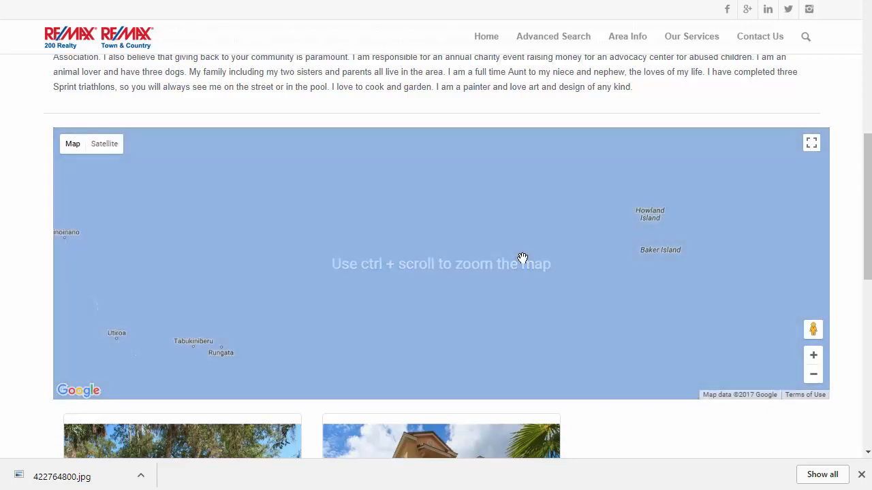
{"action": "scroll", "coordinate": [521, 259], "scroll_direction": "down", "scroll_amount": 2}
{"action": "scroll", "coordinate": [494, 234], "scroll_direction": "down", "scroll_amount": 3}
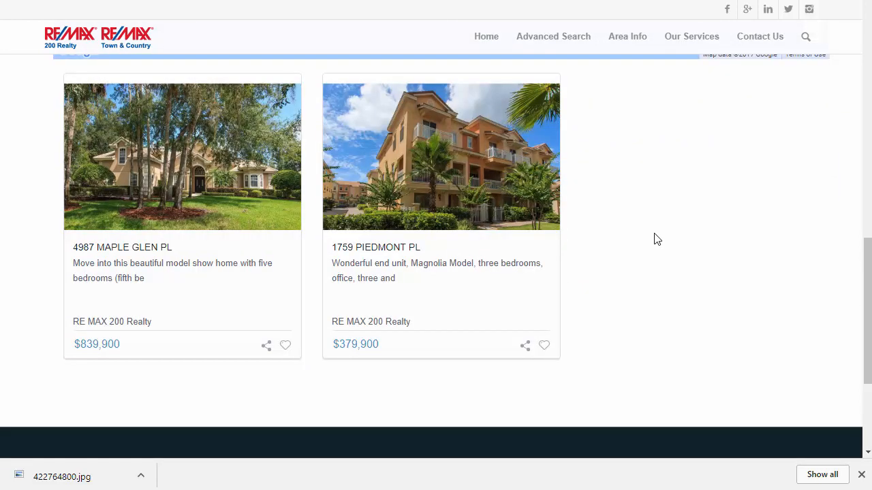
{"action": "scroll", "coordinate": [678, 251], "scroll_direction": "up", "scroll_amount": 6}
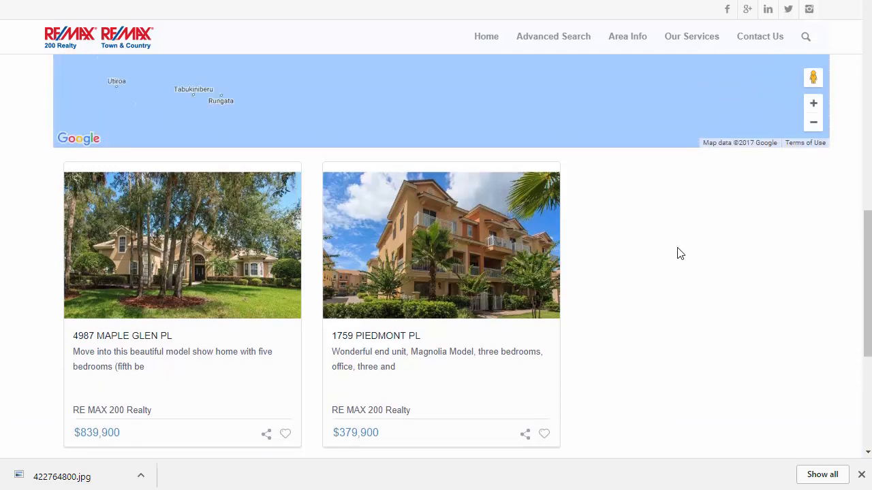
{"action": "scroll", "coordinate": [564, 208], "scroll_direction": "up", "scroll_amount": 6}
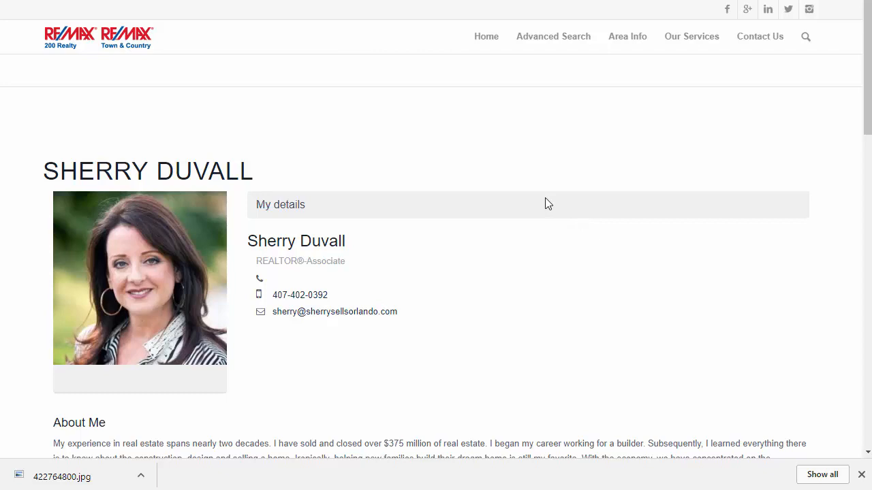
{"action": "scroll", "coordinate": [546, 197], "scroll_direction": "down", "scroll_amount": 1}
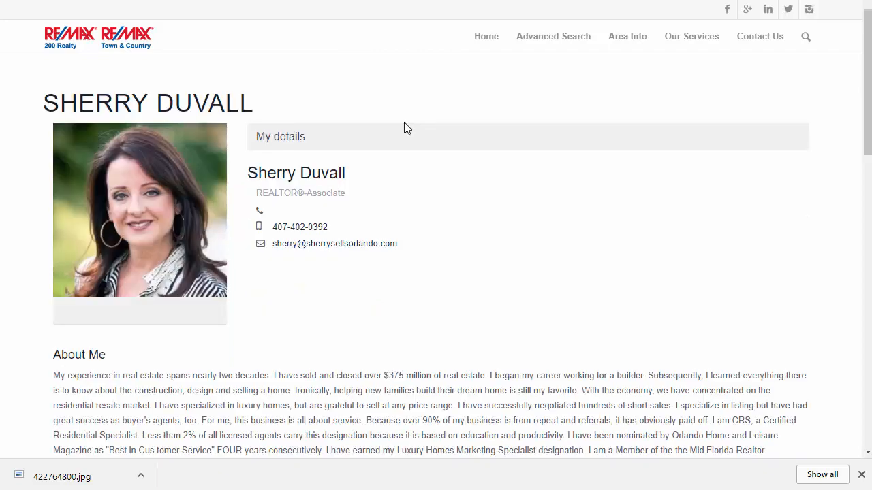
{"action": "scroll", "coordinate": [403, 127], "scroll_direction": "up", "scroll_amount": 1}
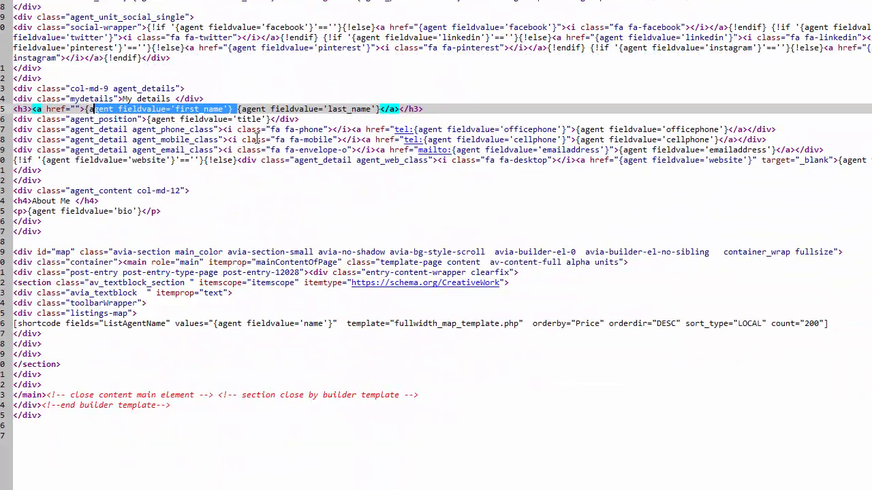
- Highlight the office/mobile phone markup and the first and last name placeholders in the template
{"action": "left_click_drag", "start_coordinate": [200, 137], "coordinate": [200, 132]}
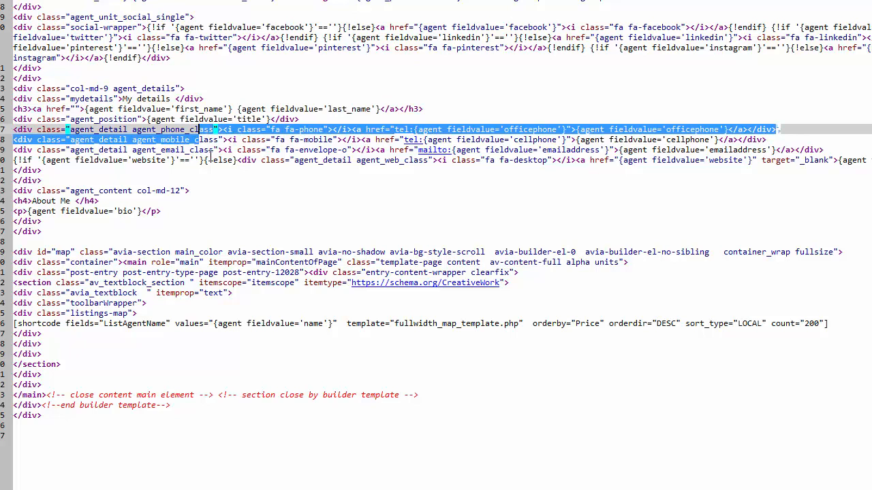
{"action": "left_click_drag", "start_coordinate": [85, 109], "coordinate": [433, 103]}
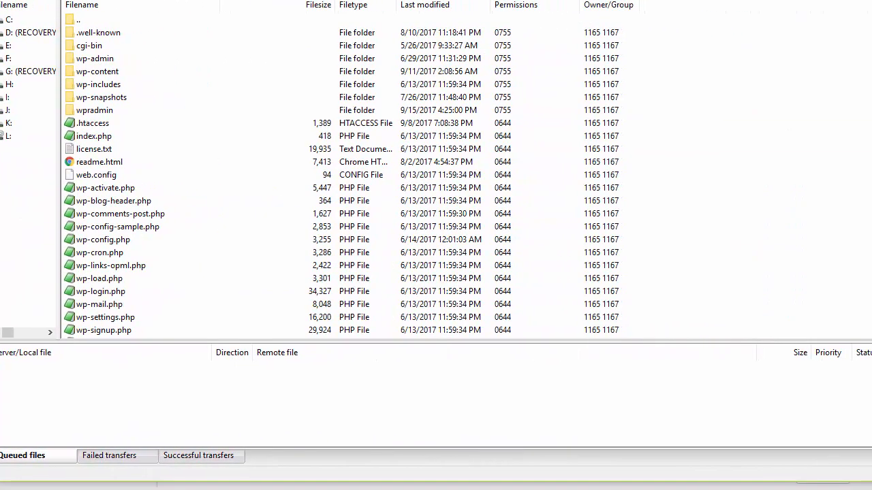
- Browse to wpradmin/template/enfold in FileZilla and open agentdetails.php with View/Edit
{"action": "left_click", "coordinate": [92, 127]}
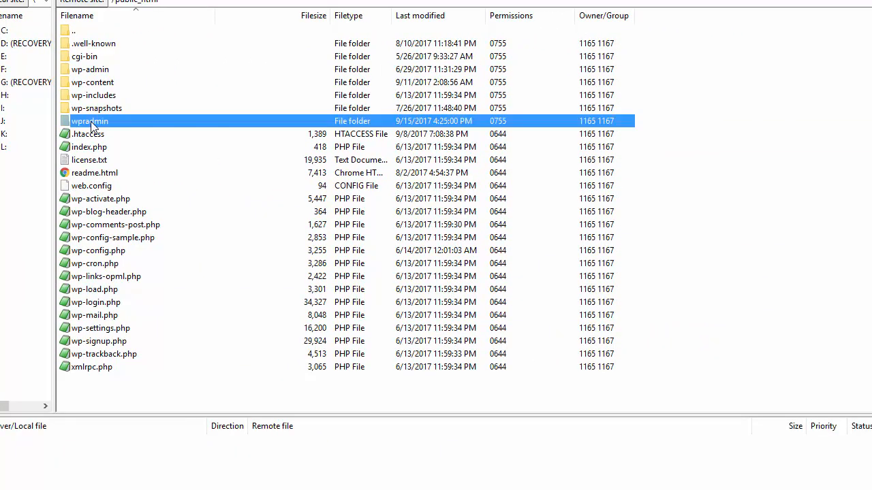
{"action": "double_click", "coordinate": [91, 124]}
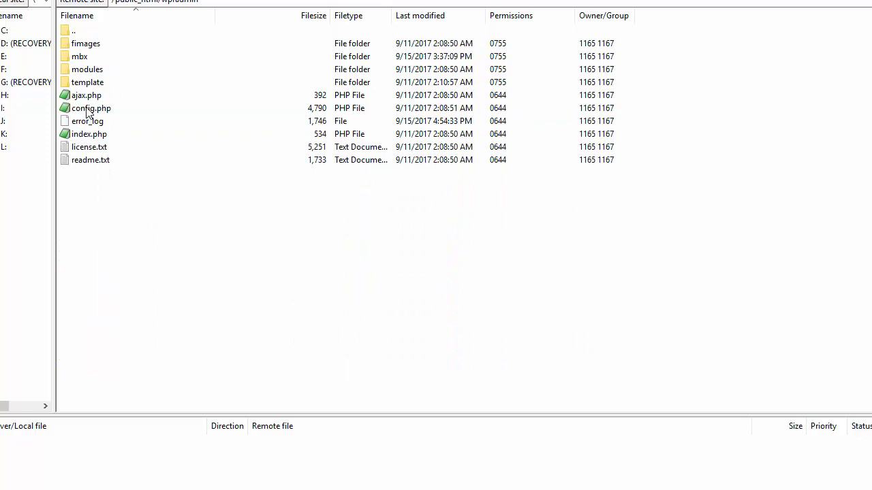
{"action": "double_click", "coordinate": [85, 82]}
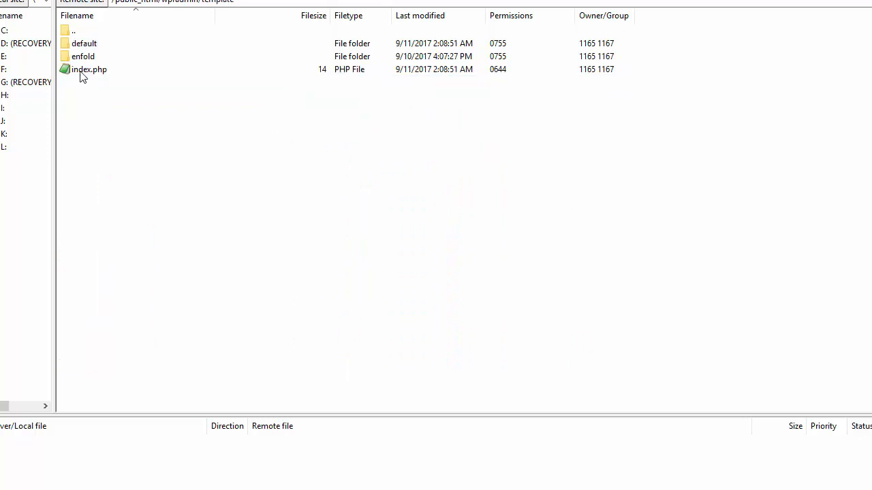
{"action": "double_click", "coordinate": [82, 58]}
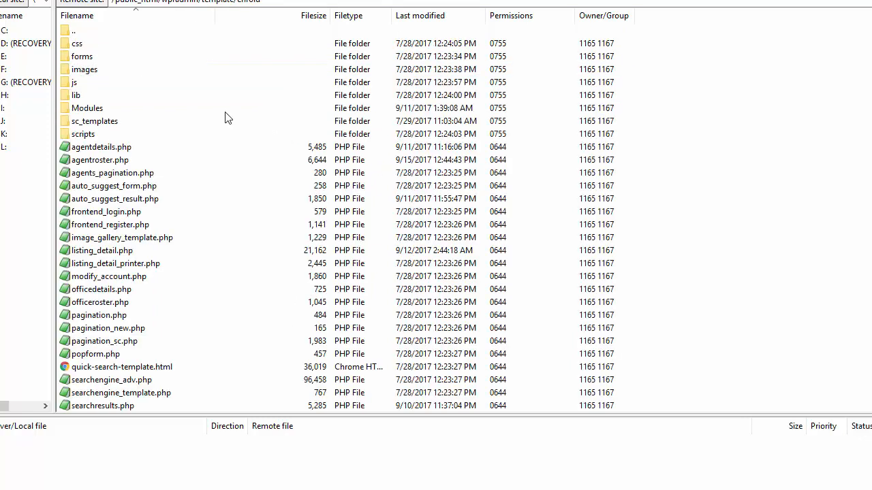
{"action": "left_click", "coordinate": [86, 148]}
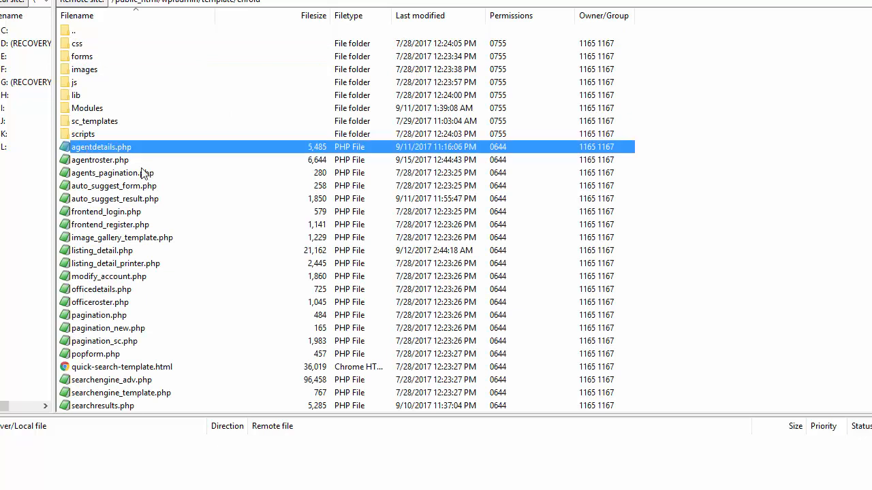
{"action": "left_click", "coordinate": [97, 161]}
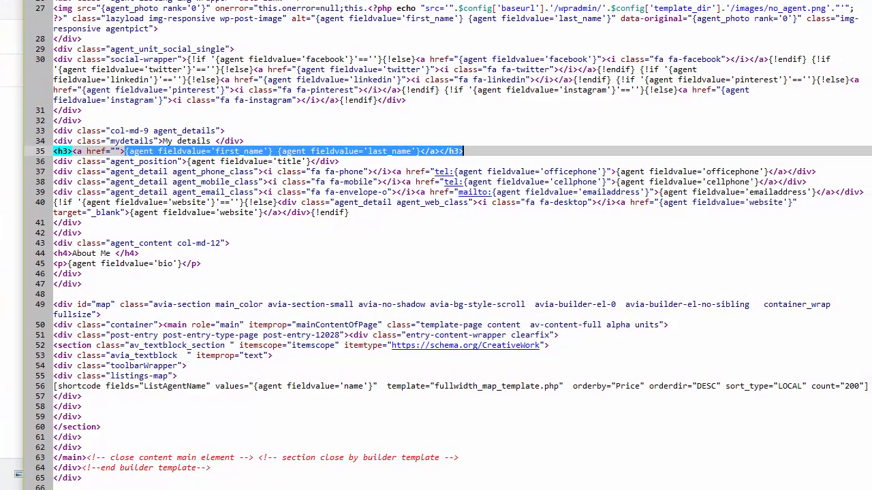
- Inspect the facebook social-link conditional, first_name/last_name placeholders and website conditional in agentdetails.php
{"action": "left_click", "coordinate": [188, 59]}
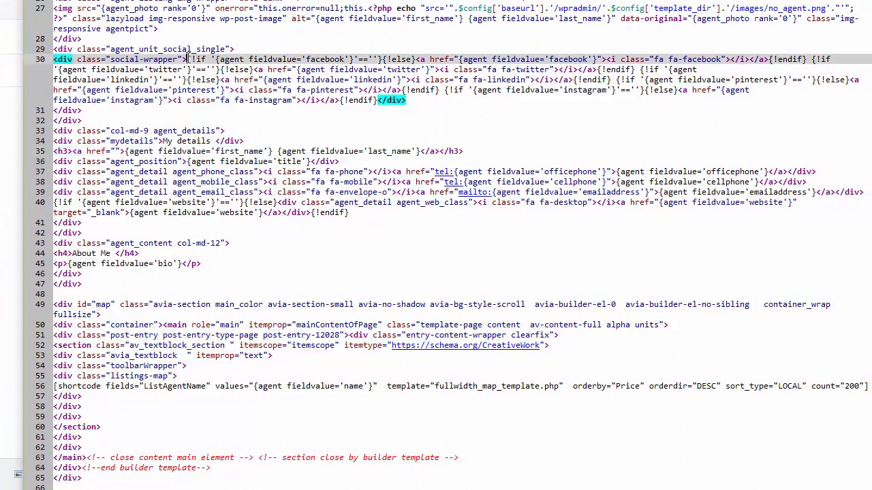
{"action": "left_click_drag", "start_coordinate": [187, 59], "coordinate": [810, 59]}
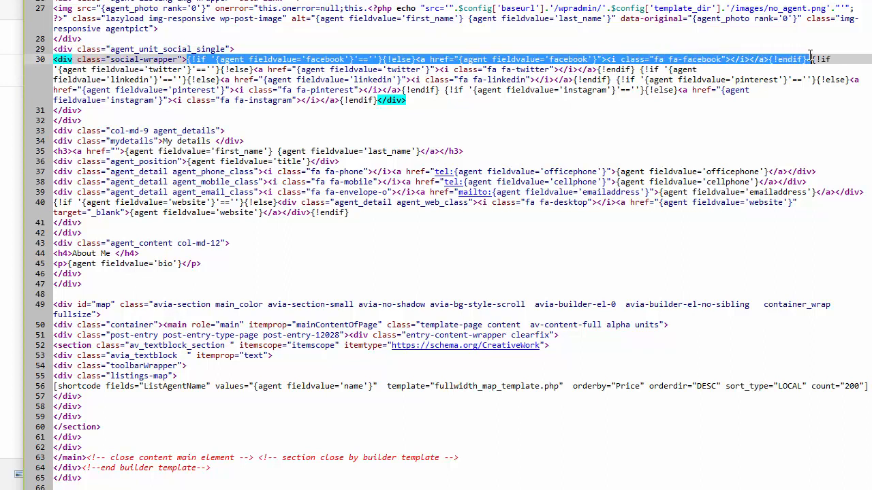
{"action": "left_click", "coordinate": [381, 59]}
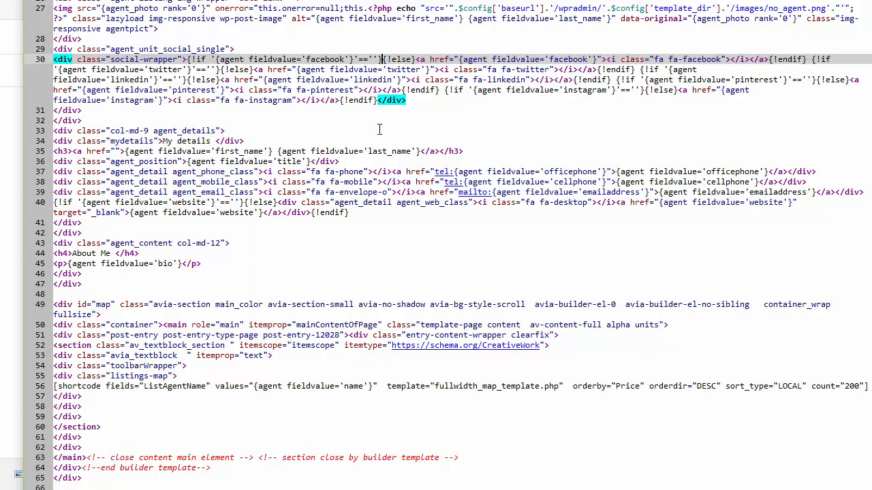
{"action": "left_click", "coordinate": [415, 59]}
{"action": "left_click_drag", "start_coordinate": [417, 59], "coordinate": [830, 60]}
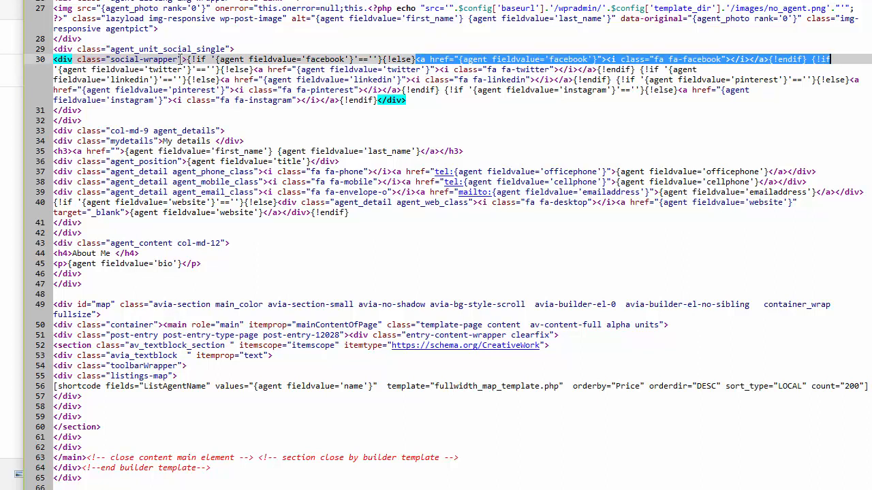
{"action": "left_click_drag", "start_coordinate": [185, 60], "coordinate": [73, 61]}
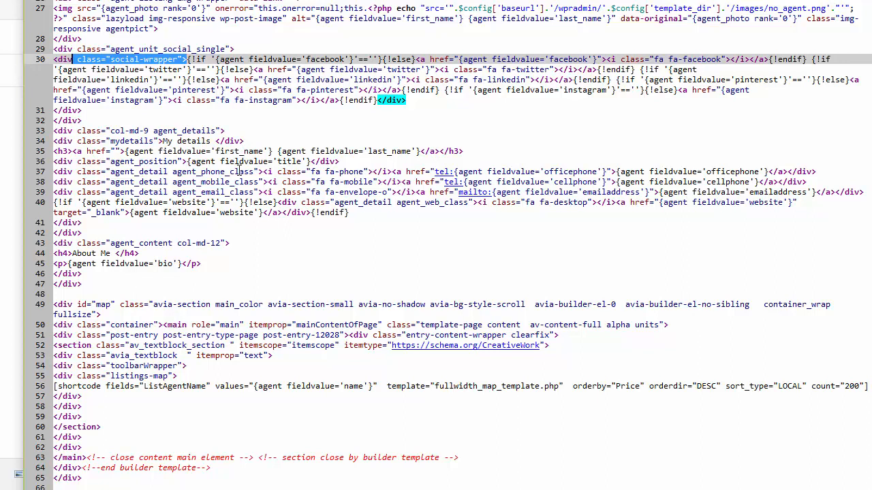
{"action": "left_click", "coordinate": [240, 151]}
{"action": "left_click", "coordinate": [383, 151]}
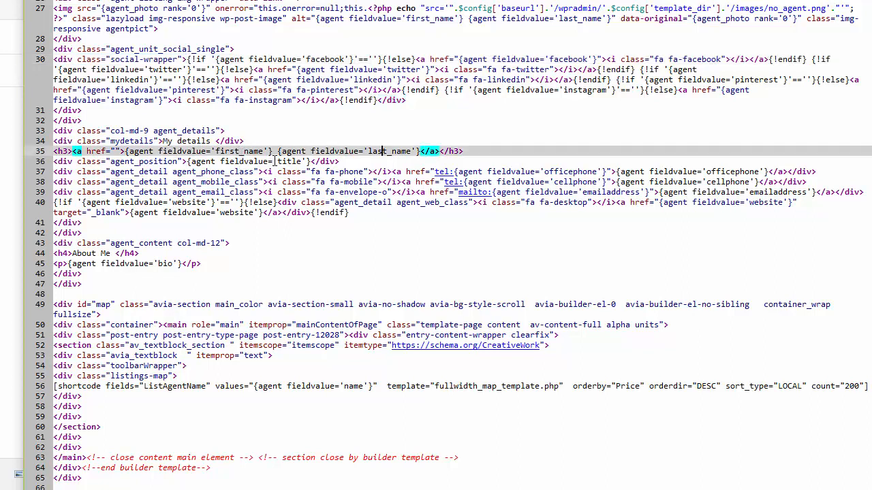
{"action": "left_click", "coordinate": [191, 202]}
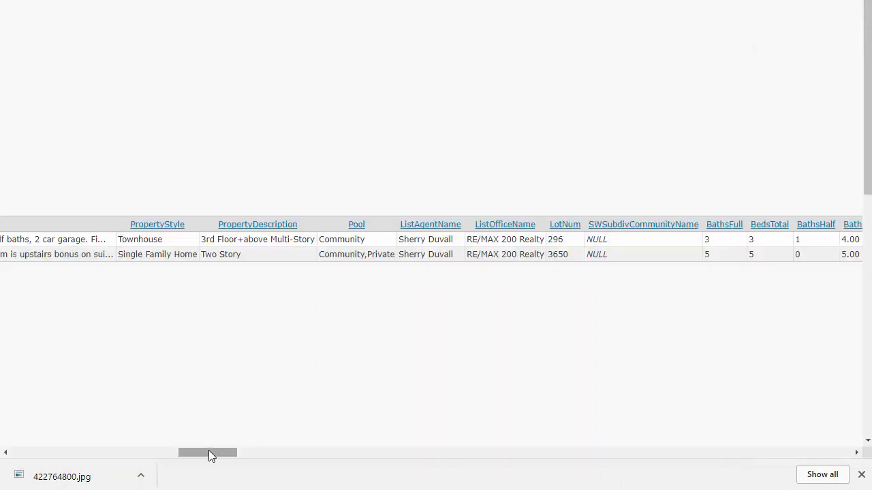
- List the rows of the wp_realty_agentfields table in Adminer
{"action": "left_click_drag", "start_coordinate": [208, 453], "coordinate": [16, 432]}
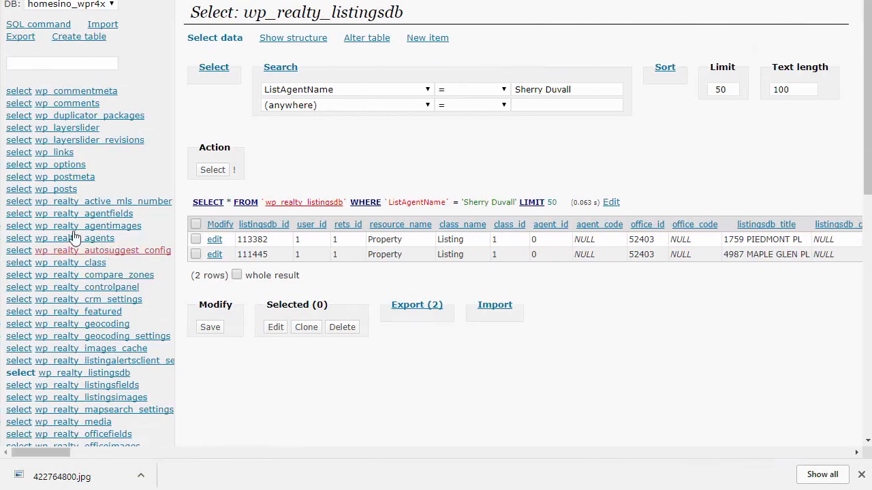
{"action": "left_click", "coordinate": [96, 215]}
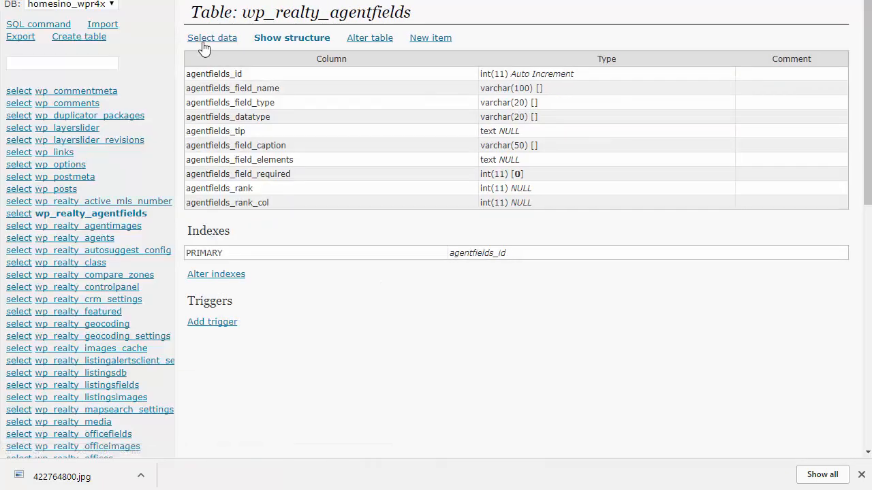
{"action": "left_click", "coordinate": [205, 39]}
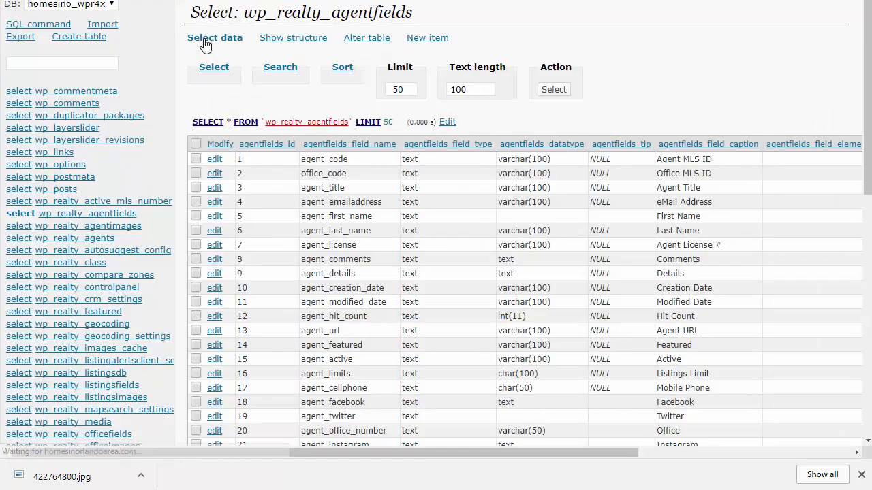
{"action": "scroll", "coordinate": [361, 206], "scroll_direction": "down", "scroll_amount": 3}
{"action": "scroll", "coordinate": [361, 205], "scroll_direction": "down", "scroll_amount": 3}
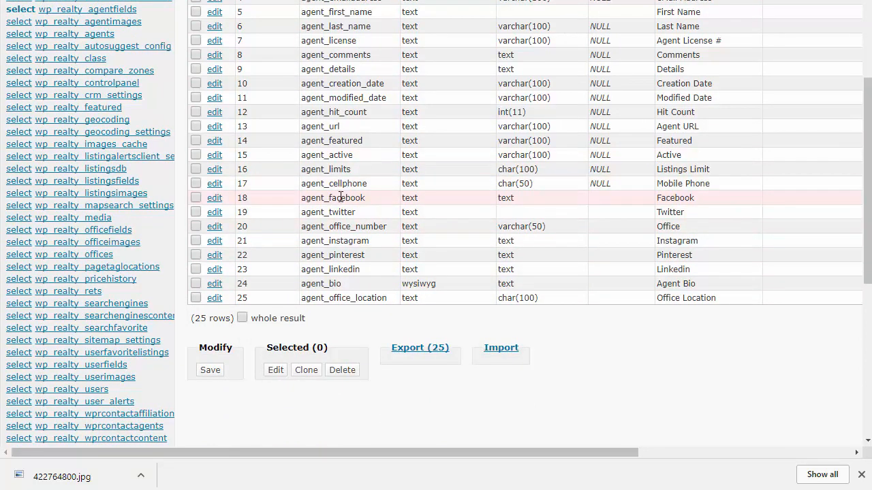
- Pick out the agent_facebook and agent_cellphone field names, then return to the template code
{"action": "left_click_drag", "start_coordinate": [330, 198], "coordinate": [367, 199]}
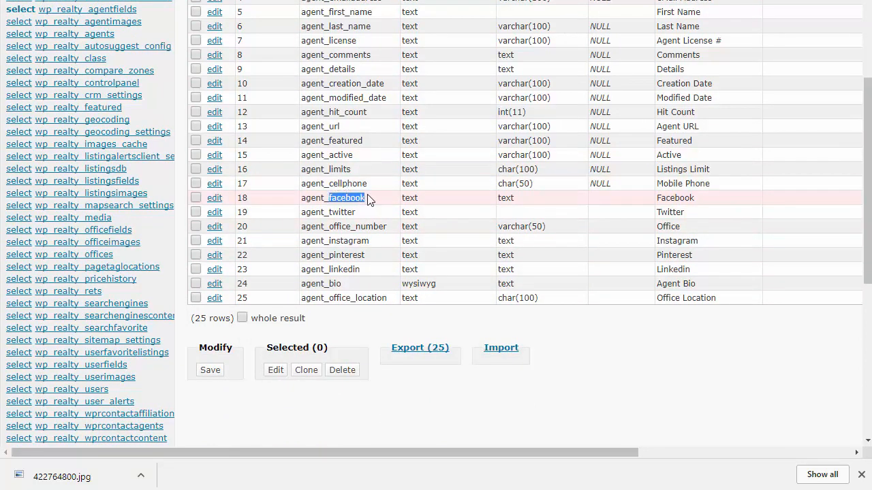
{"action": "left_click", "coordinate": [329, 198]}
{"action": "left_click_drag", "start_coordinate": [329, 198], "coordinate": [305, 197]}
{"action": "left_click", "coordinate": [326, 197]}
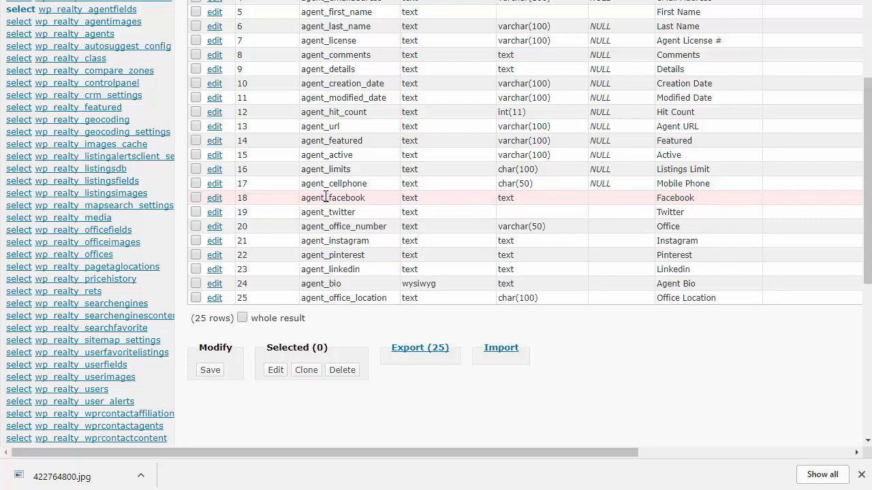
{"action": "double_click", "coordinate": [330, 184]}
{"action": "left_click_drag", "start_coordinate": [331, 184], "coordinate": [365, 186]}
{"action": "key", "text": "alt+Tab"}
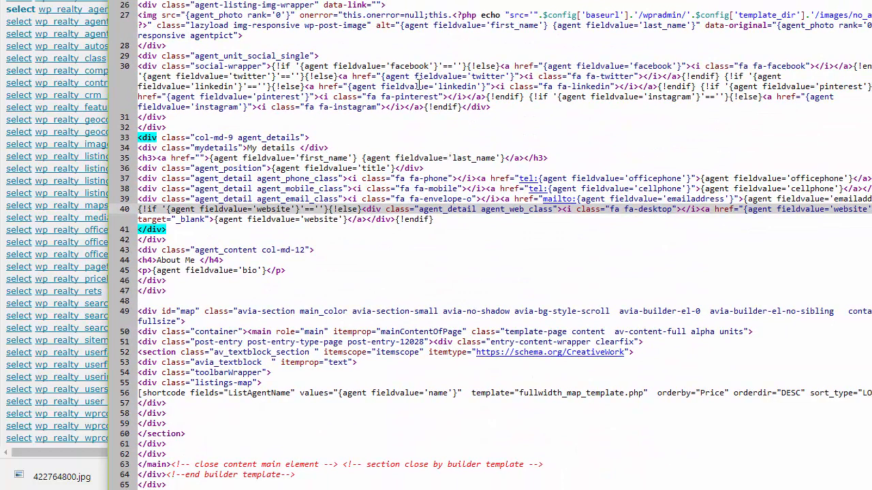
- Check the 'facebook' field name on template line 30, then return to the wp_realty_agentfields grid
{"action": "left_click", "coordinate": [404, 66]}
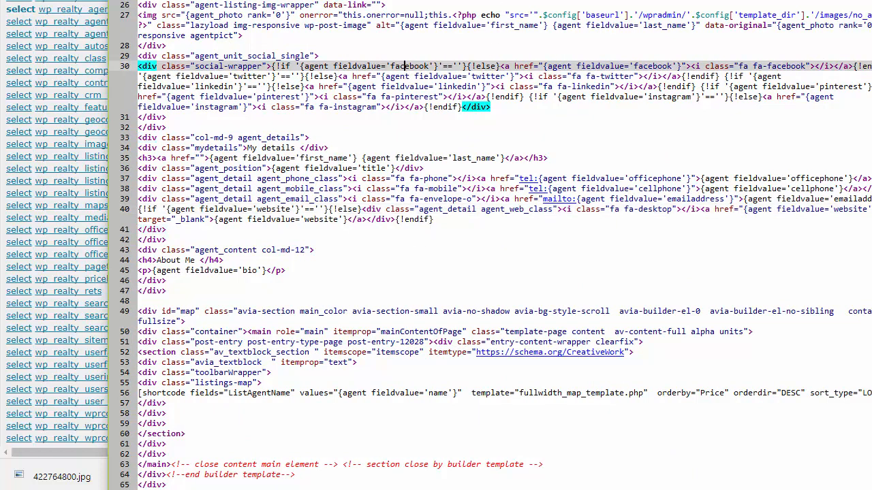
{"action": "key", "text": "alt+Tab"}
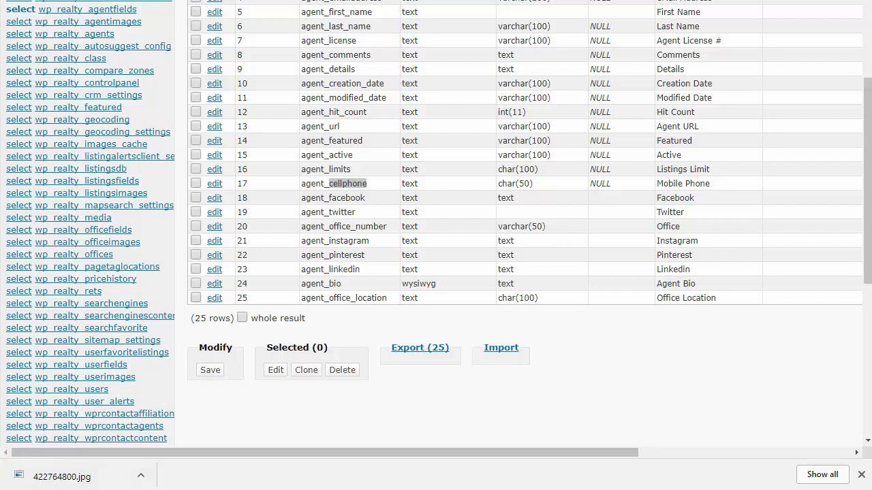
{"action": "mouse_move", "coordinate": [225, 489]}
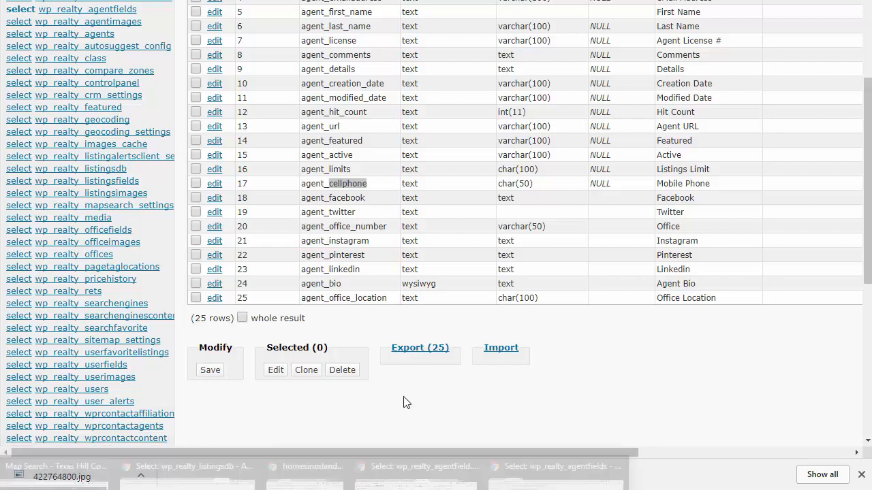